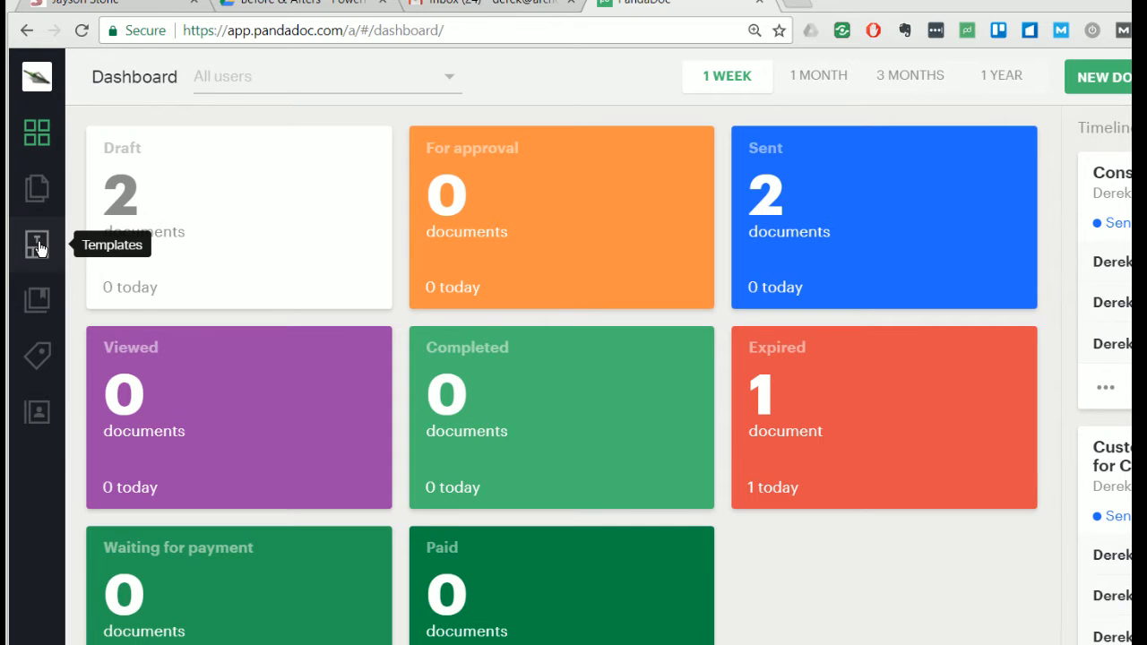
# - Start a new document from the Social Media Marketing Reporting Template in the Social Media templates folder
pyautogui.click(40, 240)
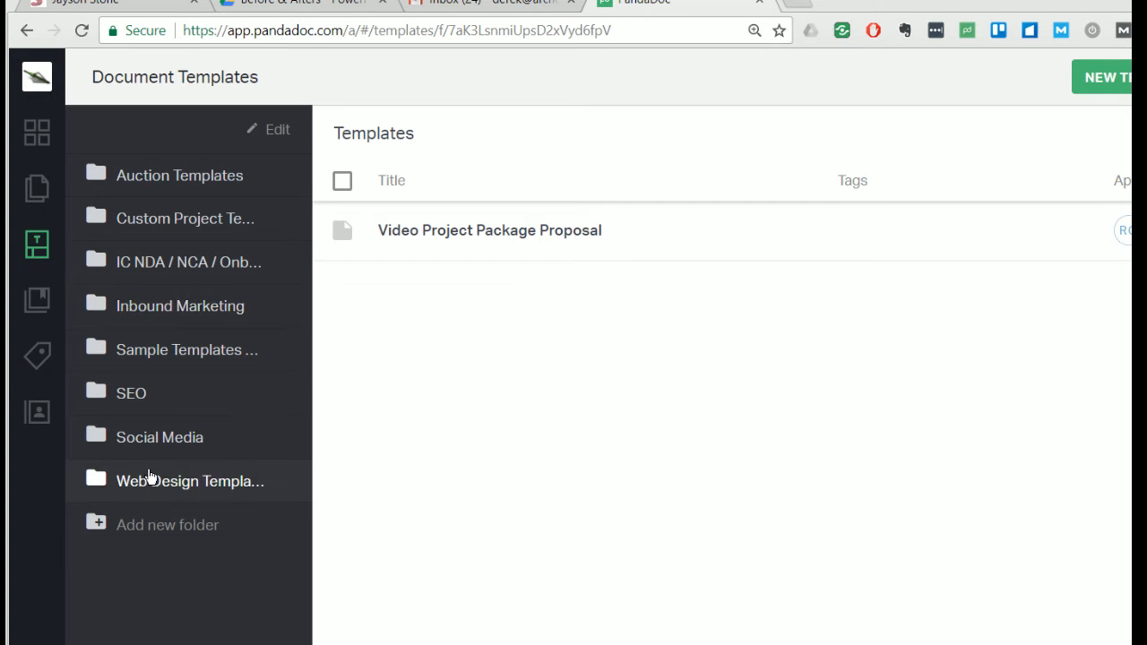
pyautogui.click(218, 454)
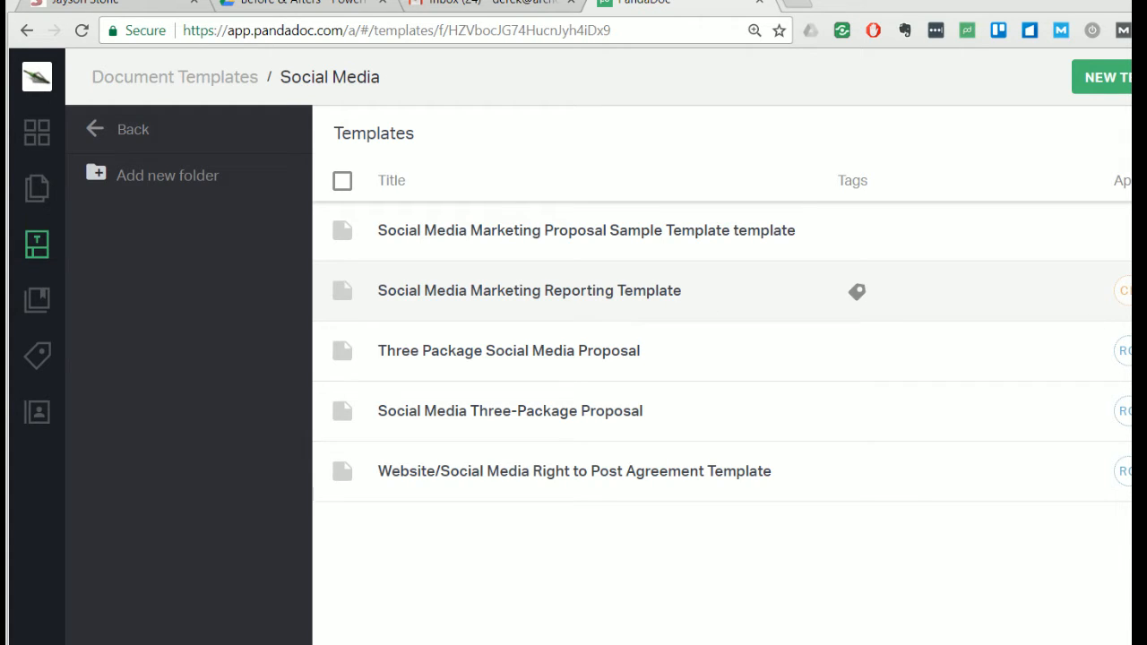
pyautogui.click(529, 291)
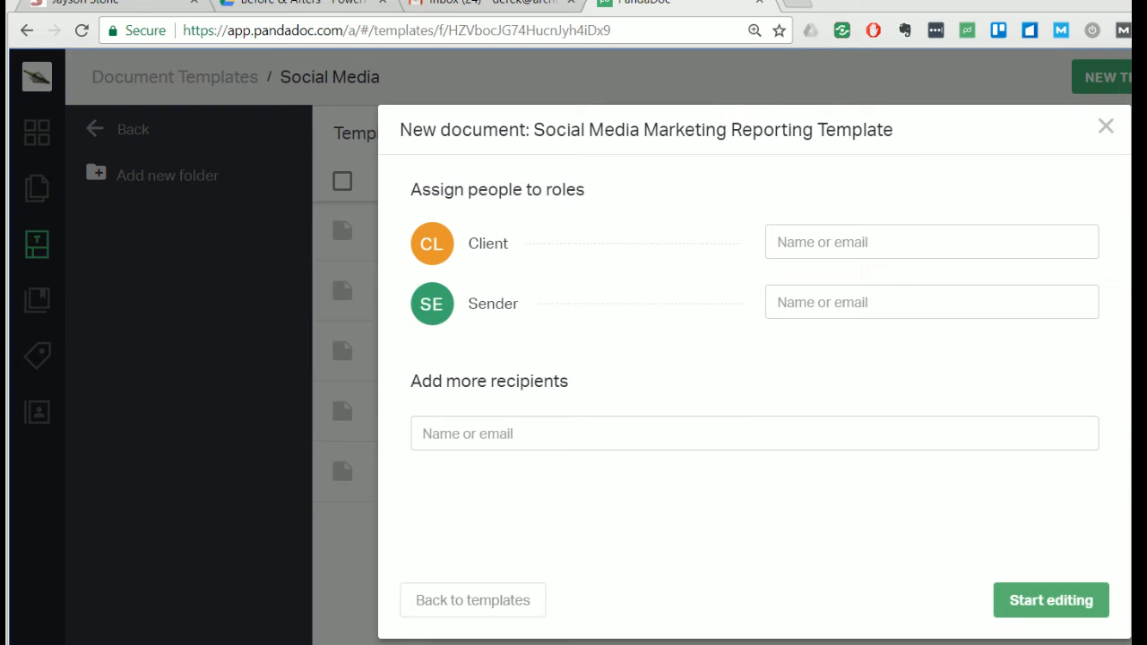
# - Search the contacts for "urban leaf" and assign the matching Urban Leaf contact to the Client role
pyautogui.click(899, 242)
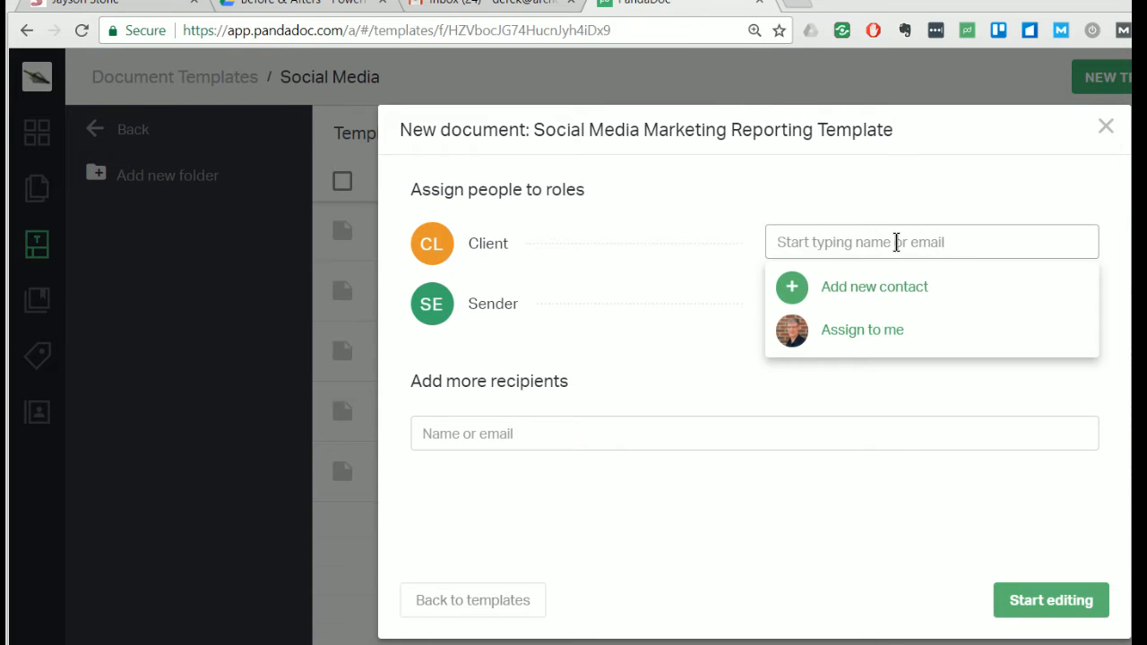
pyautogui.write('nathan')
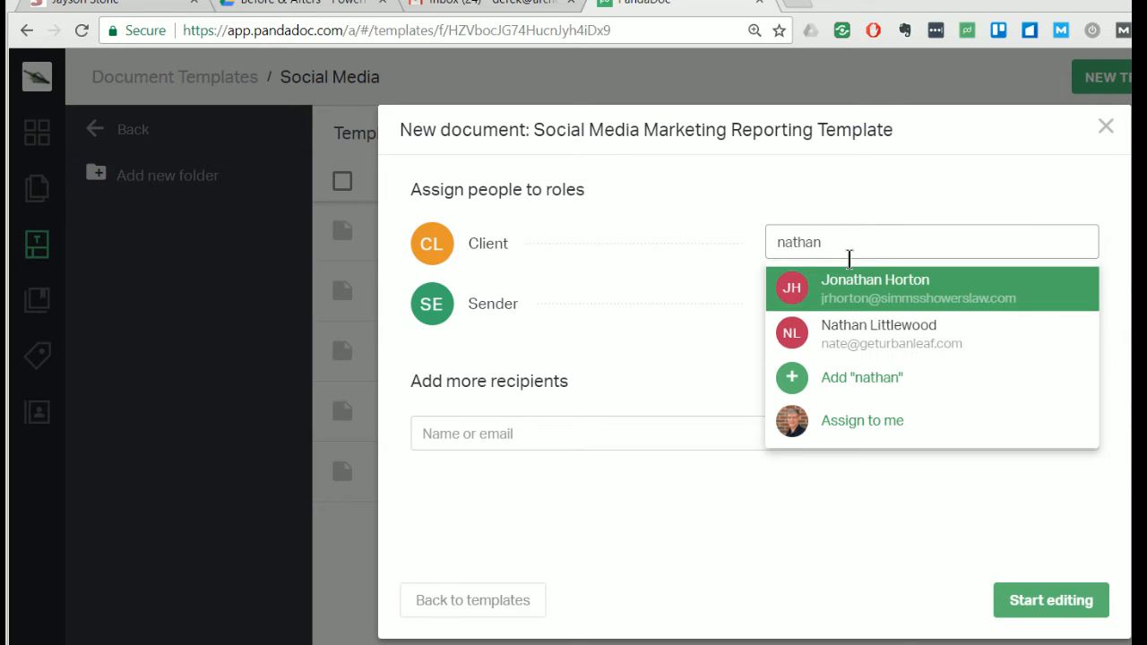
pyautogui.doubleClick(855, 240)
pyautogui.write('urban leaf')
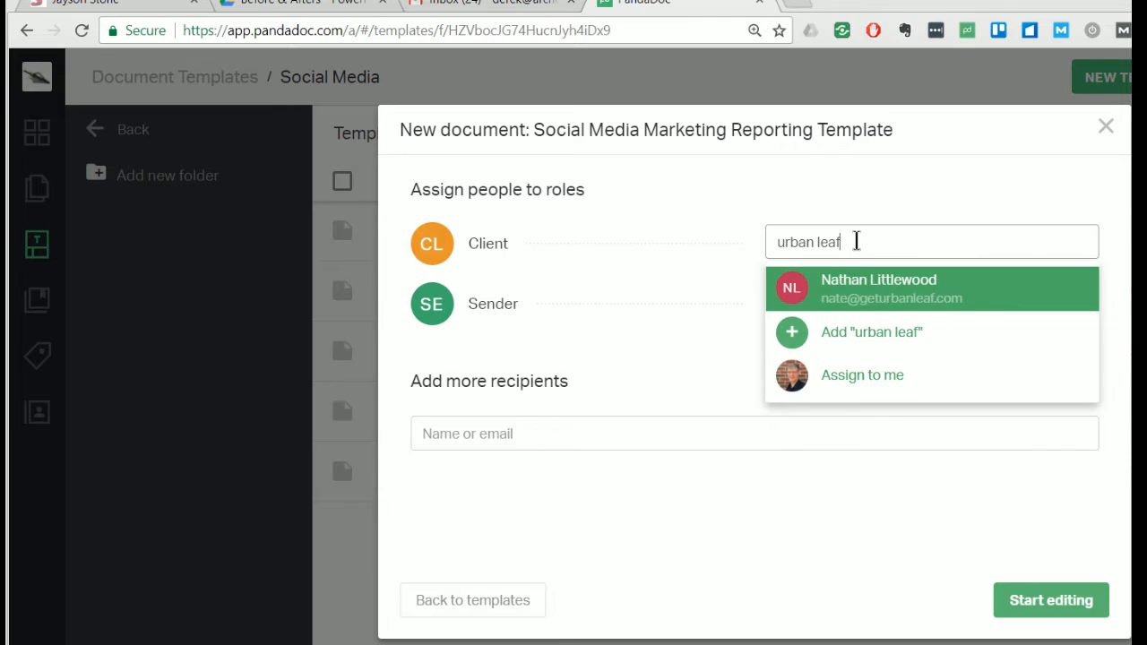
pyautogui.click(864, 301)
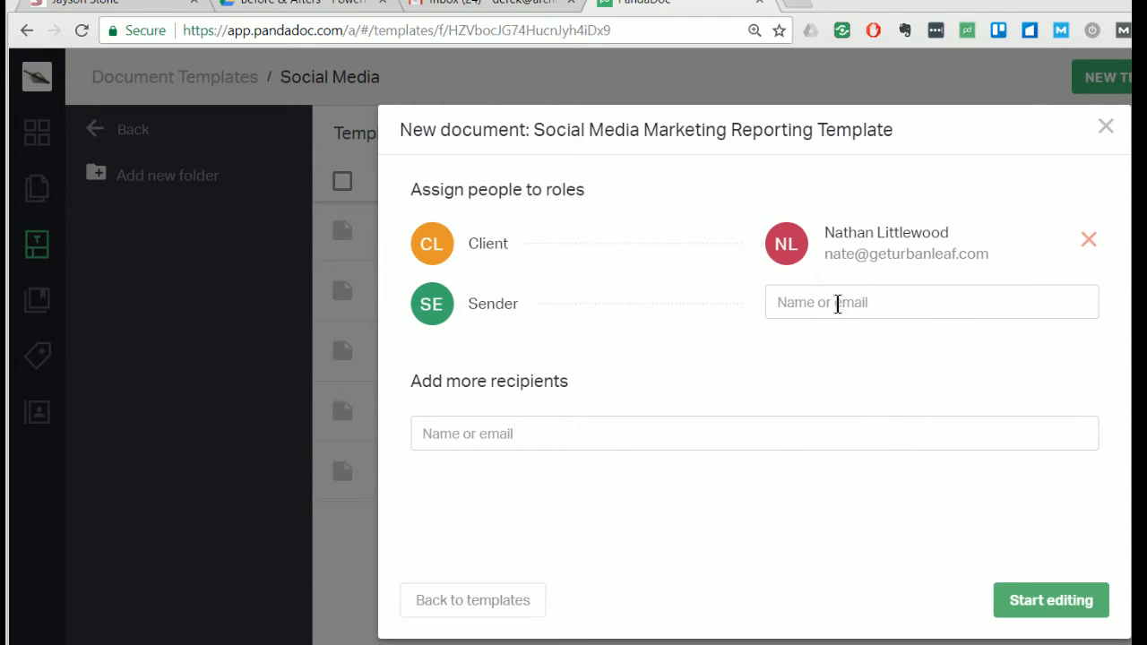
# - Assign the Sender role to the account owner and open the new document for editing
pyautogui.click(837, 305)
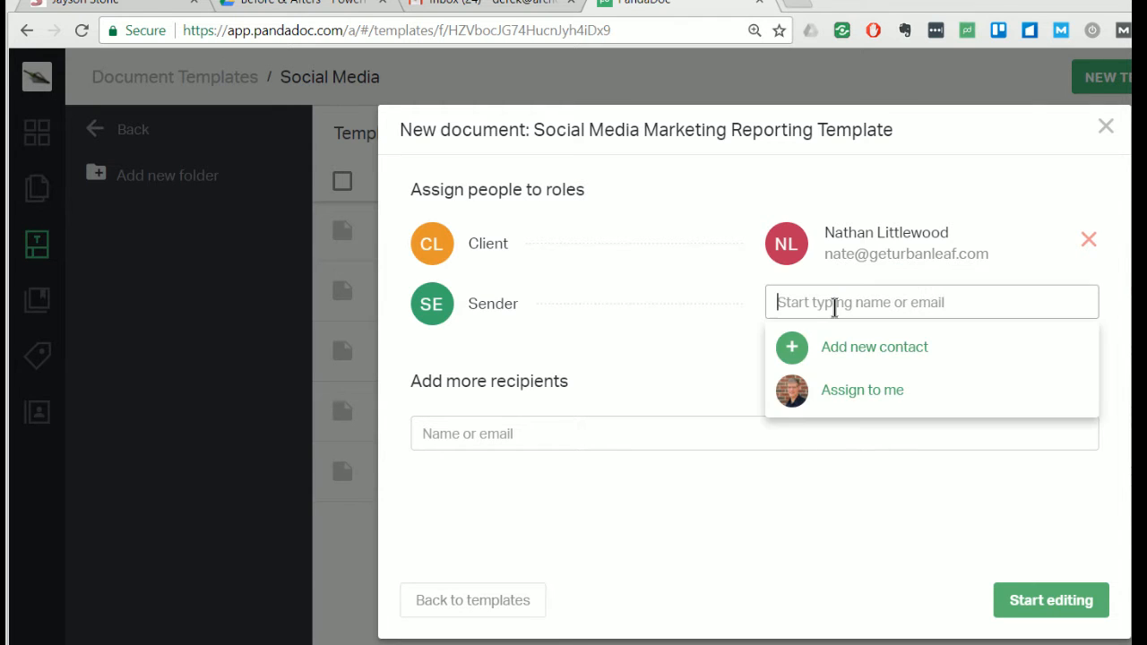
pyautogui.click(862, 387)
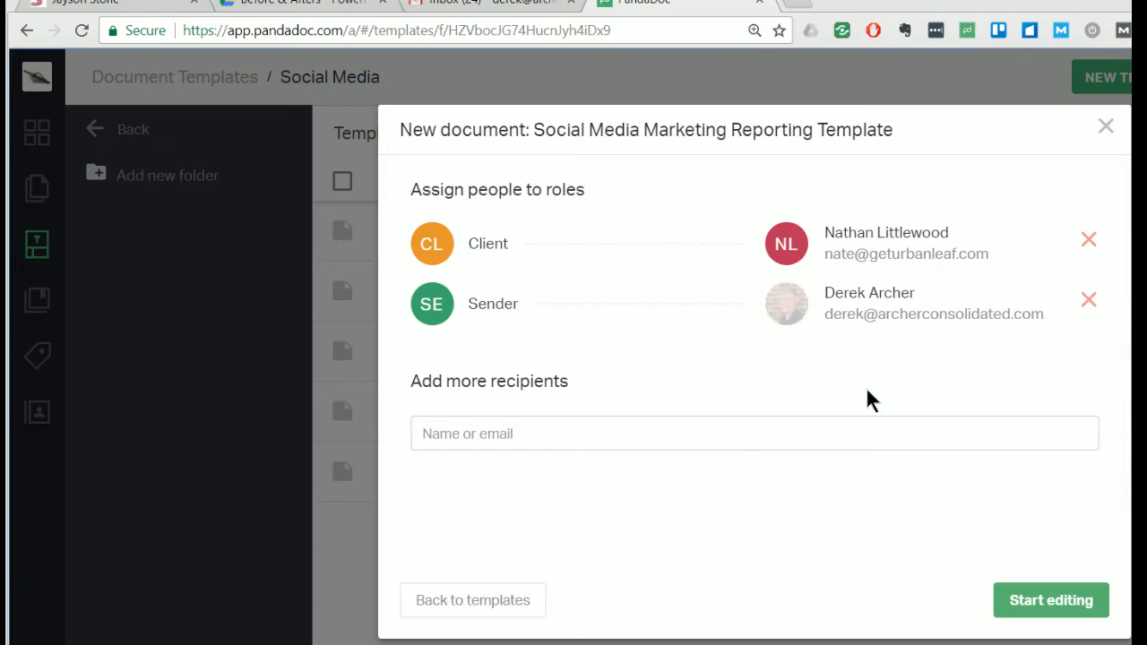
pyautogui.click(1039, 610)
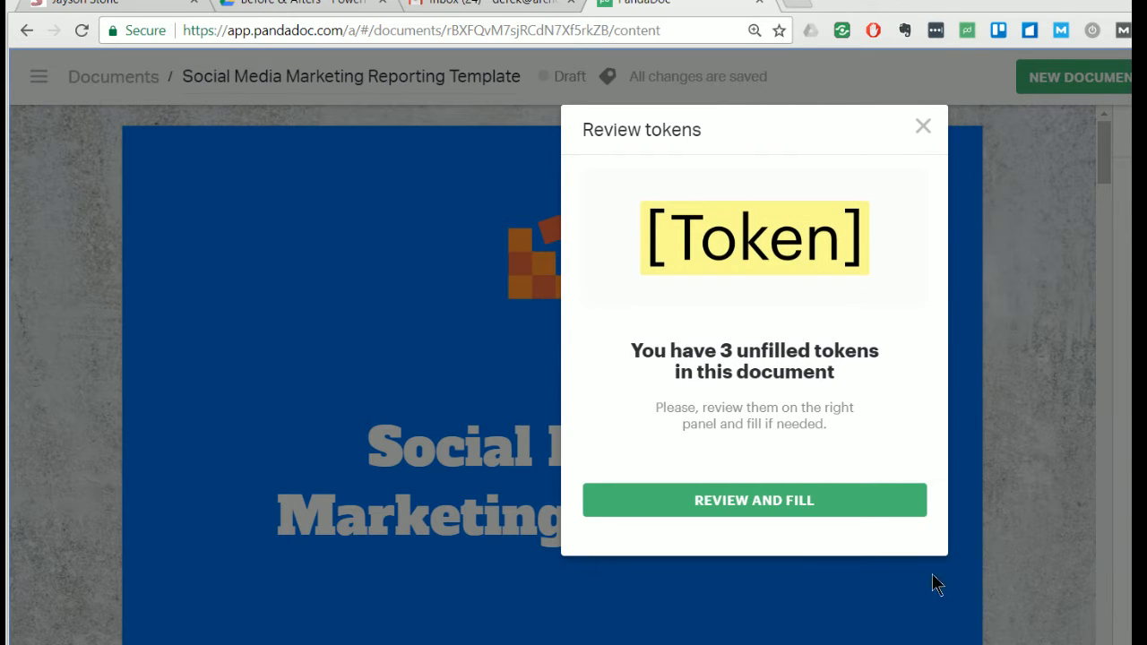
# - Fill the unfilled company tokens with "Hit Your Mark Media" for the sender and "Urban Leaf" for the client
pyautogui.click(797, 502)
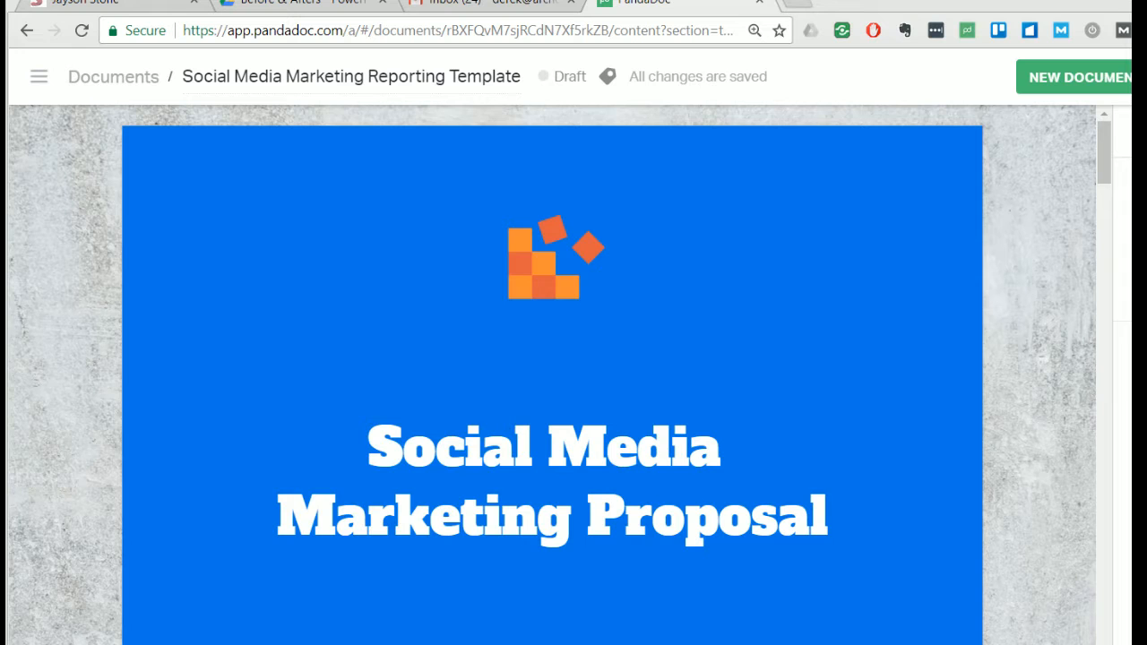
pyautogui.scroll(-8, 552, 376)
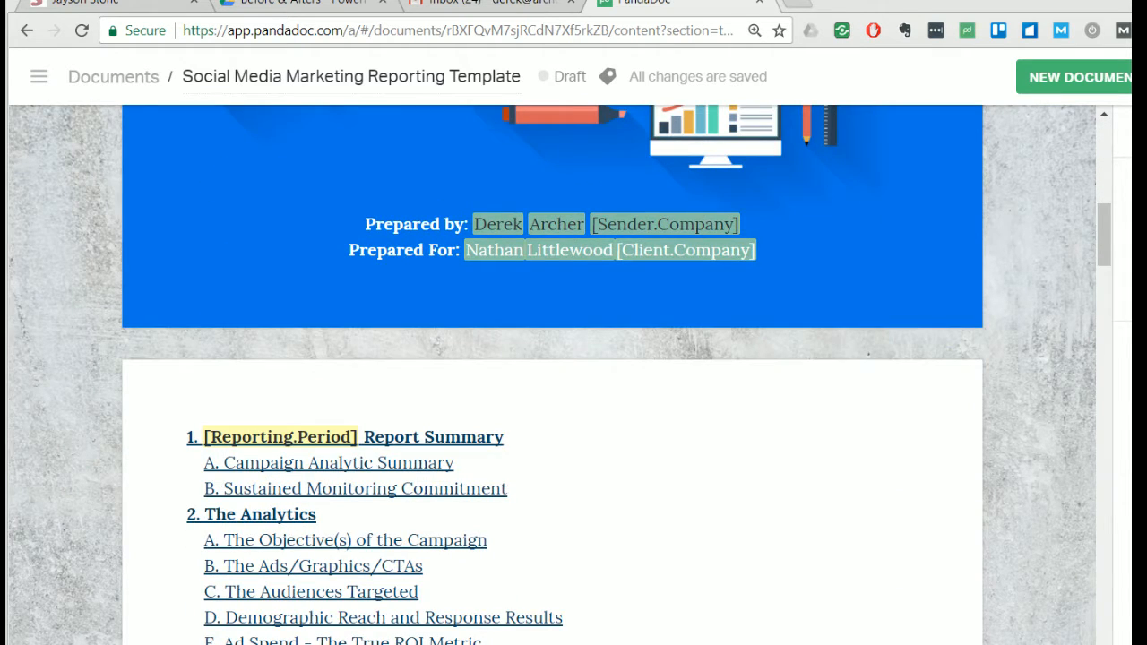
pyautogui.write('Hit Your Ma')
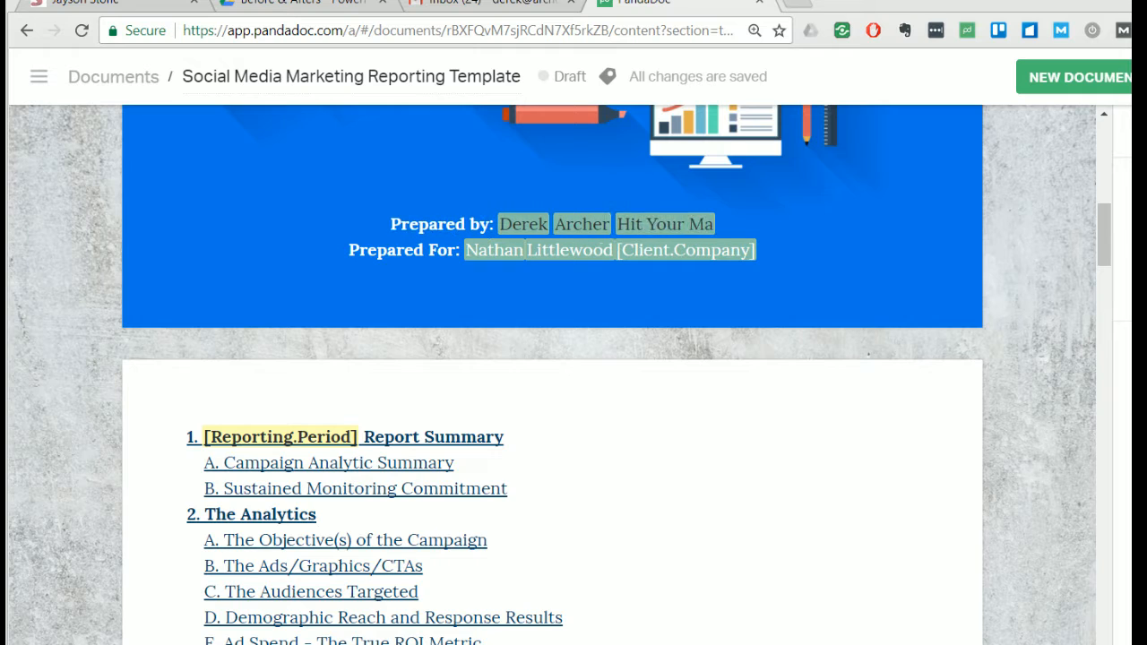
pyautogui.write('rk Media')
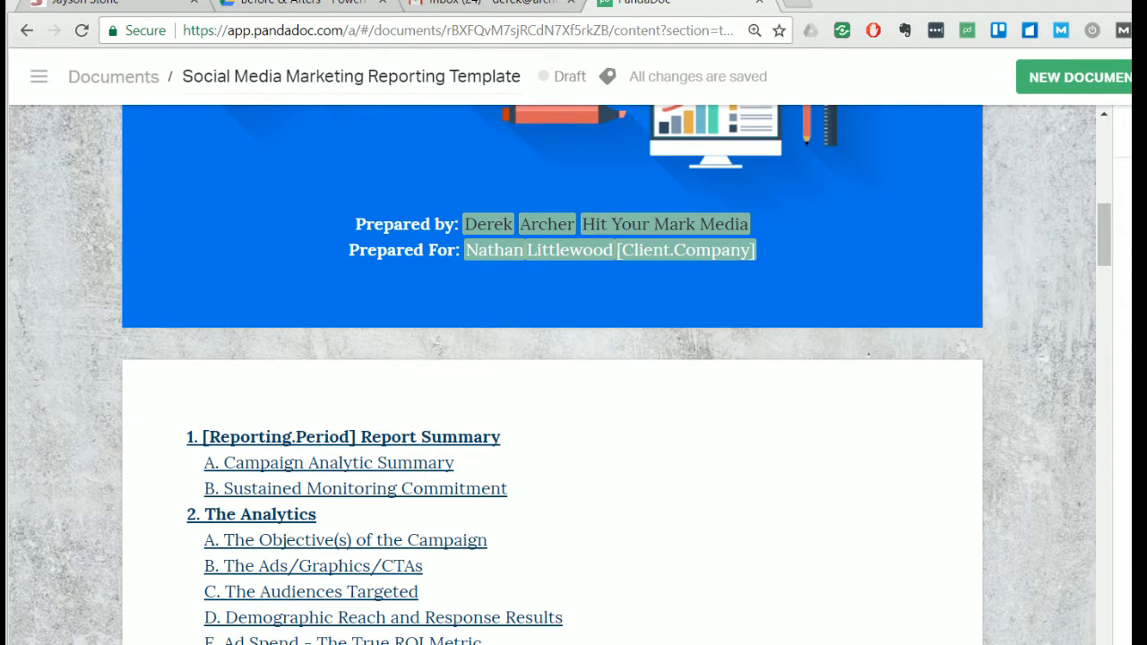
pyautogui.scroll(-1, 552, 375)
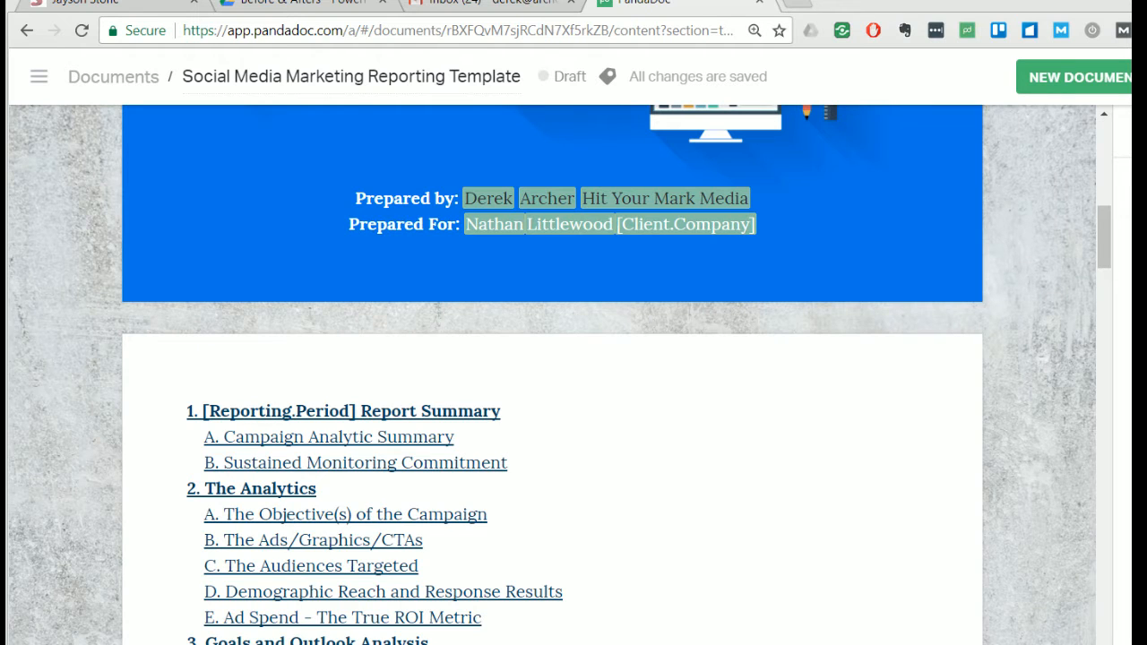
pyautogui.write('Urban')
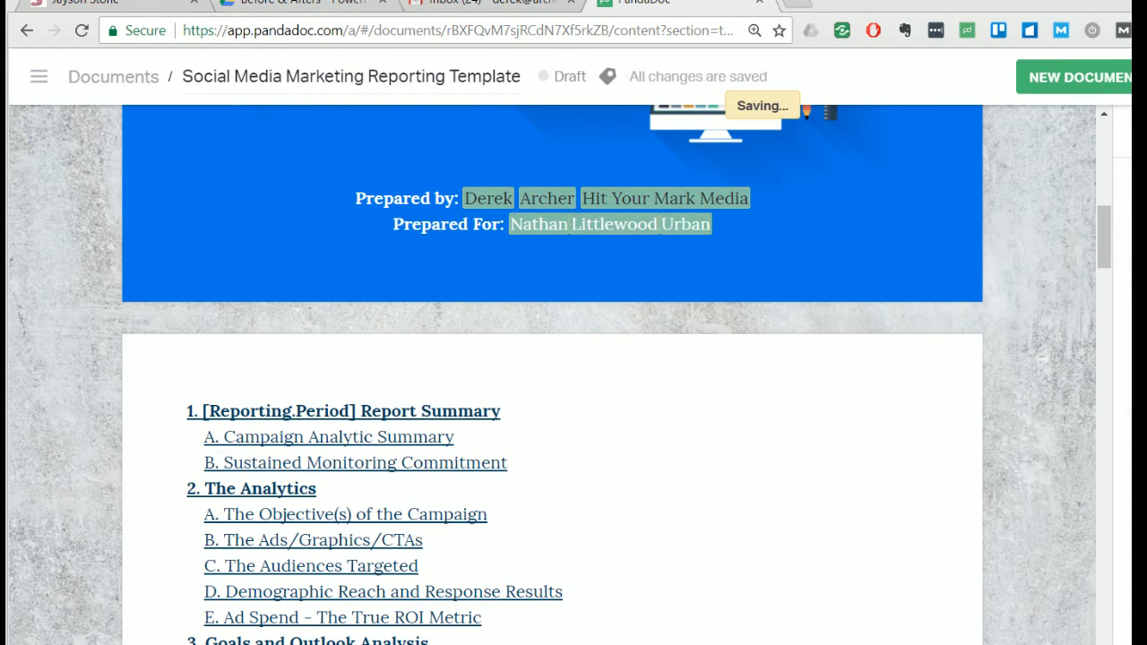
pyautogui.write(' Leaf')
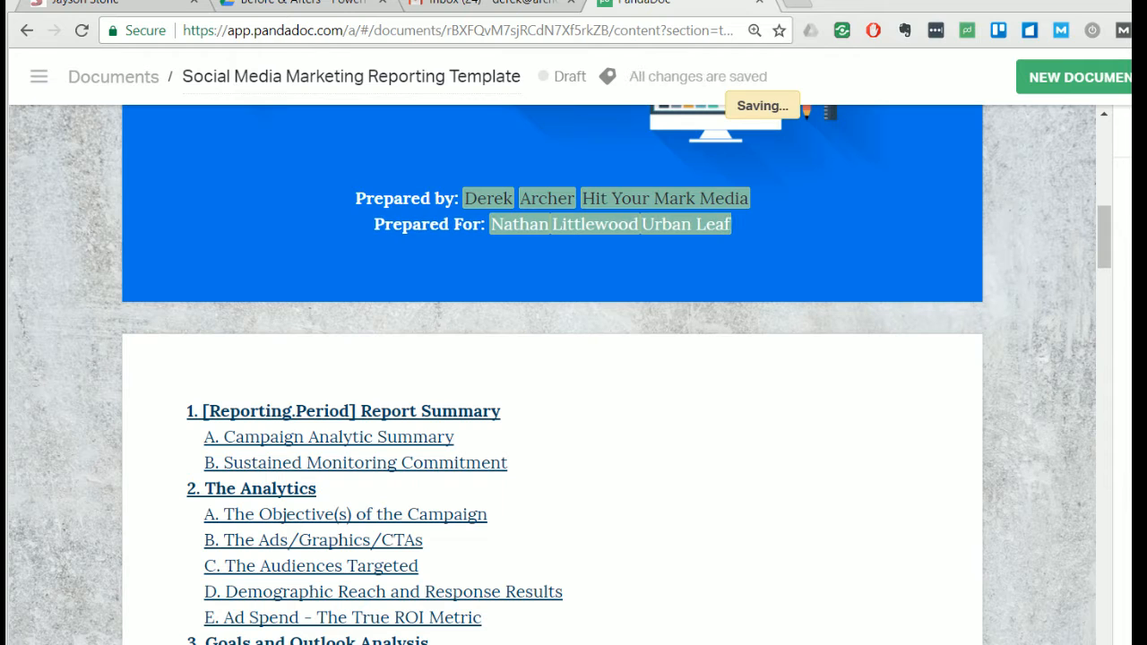
# - Fill the reporting period token with "11/23/17 - 11/30/17"
pyautogui.press('Tab')
pyautogui.write('11')
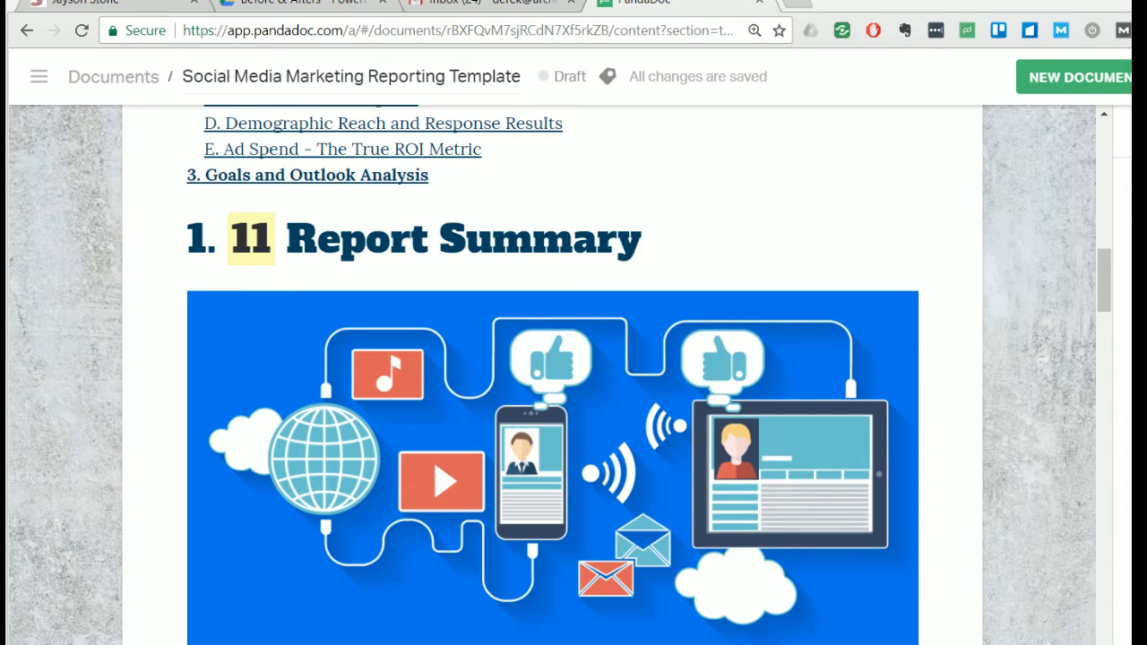
pyautogui.write('/2')
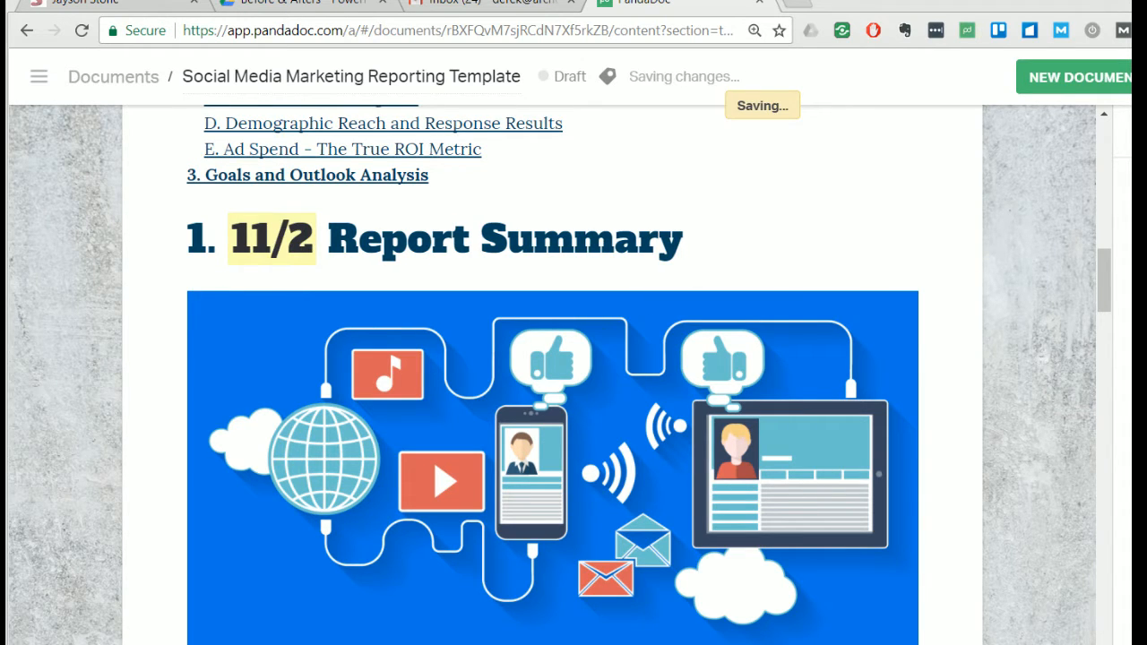
pyautogui.write('3/17')
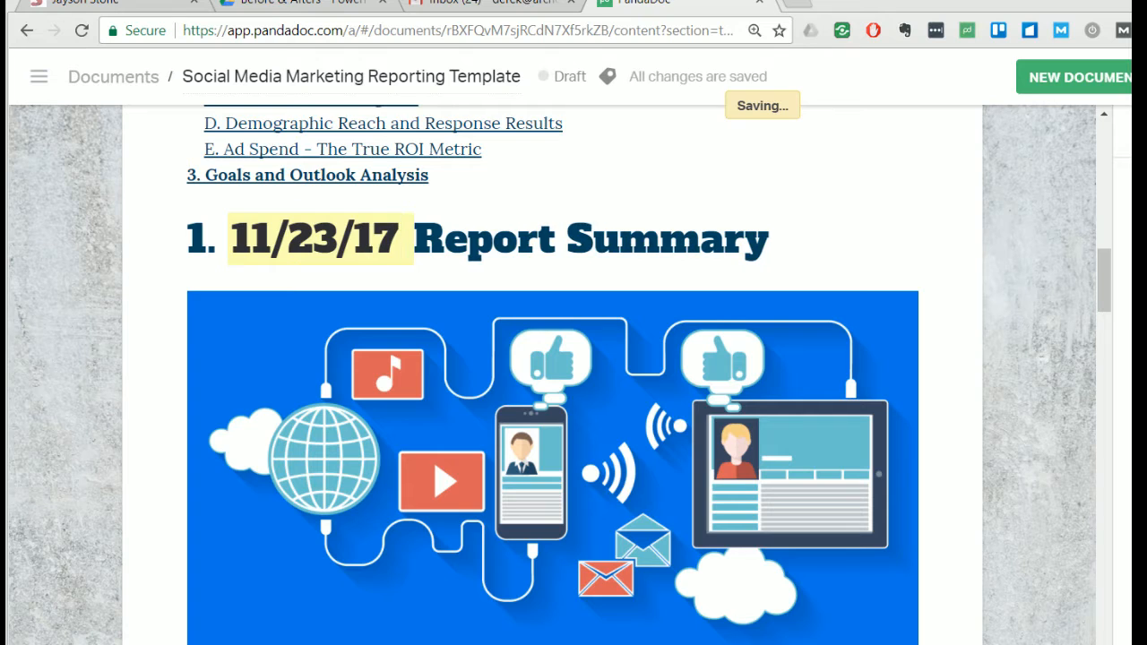
pyautogui.write(' - 11/')
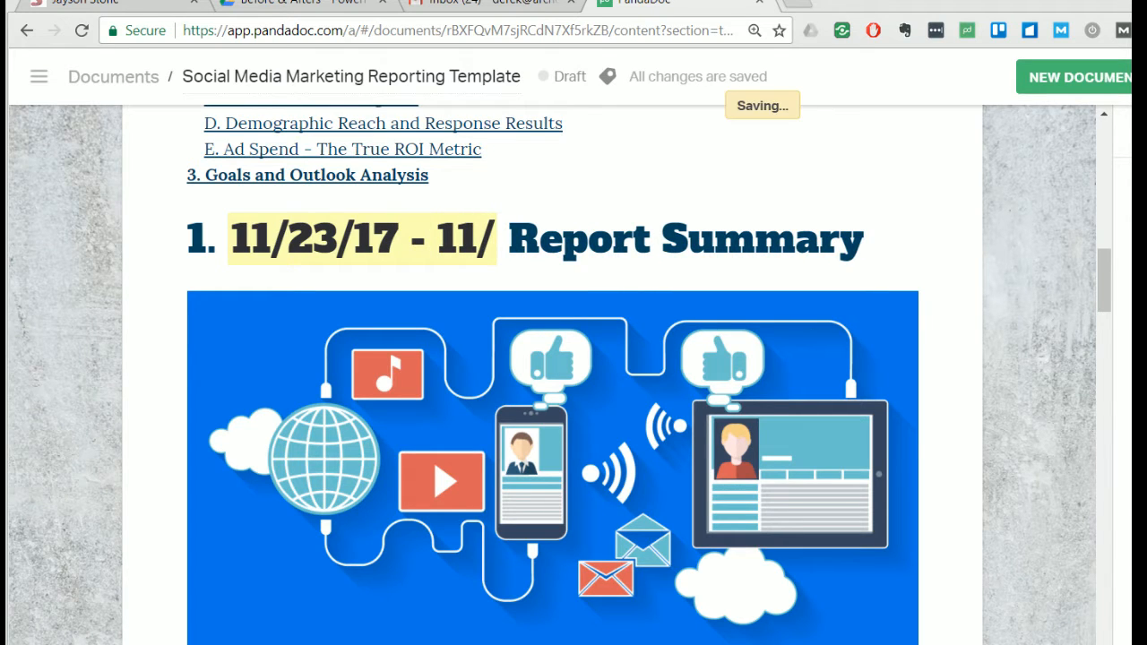
pyautogui.write('30/17')
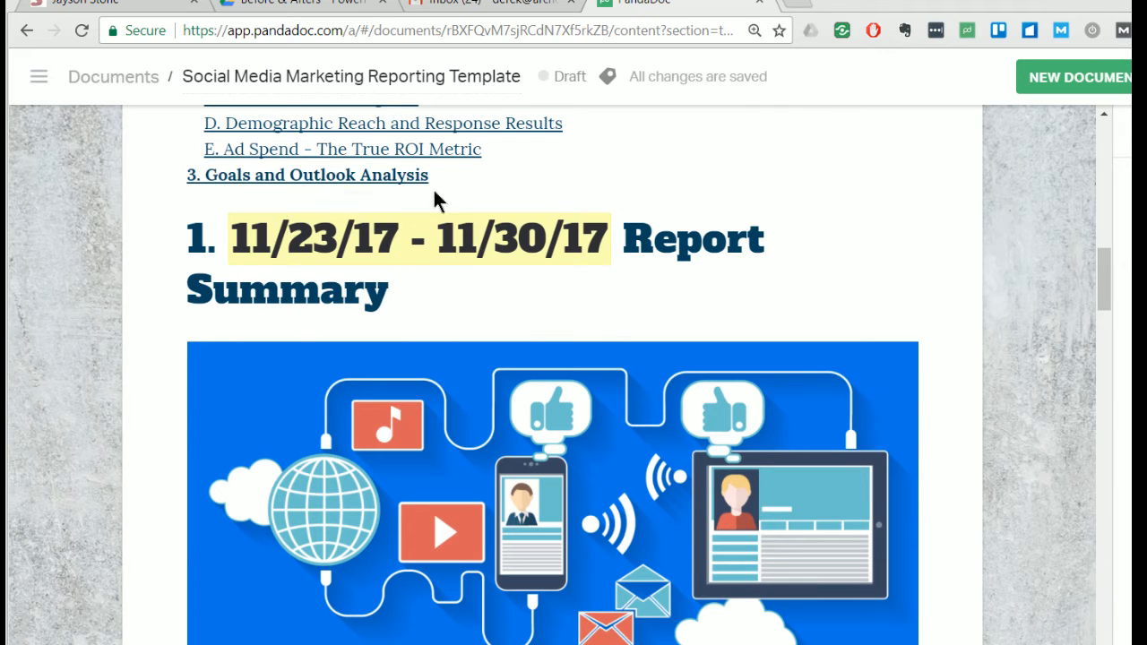
# - Check the reporting period in the Report Summary heading and look over the cover details and table of contents
pyautogui.scroll(10, 487, 446)
pyautogui.scroll(-11, 484, 455)
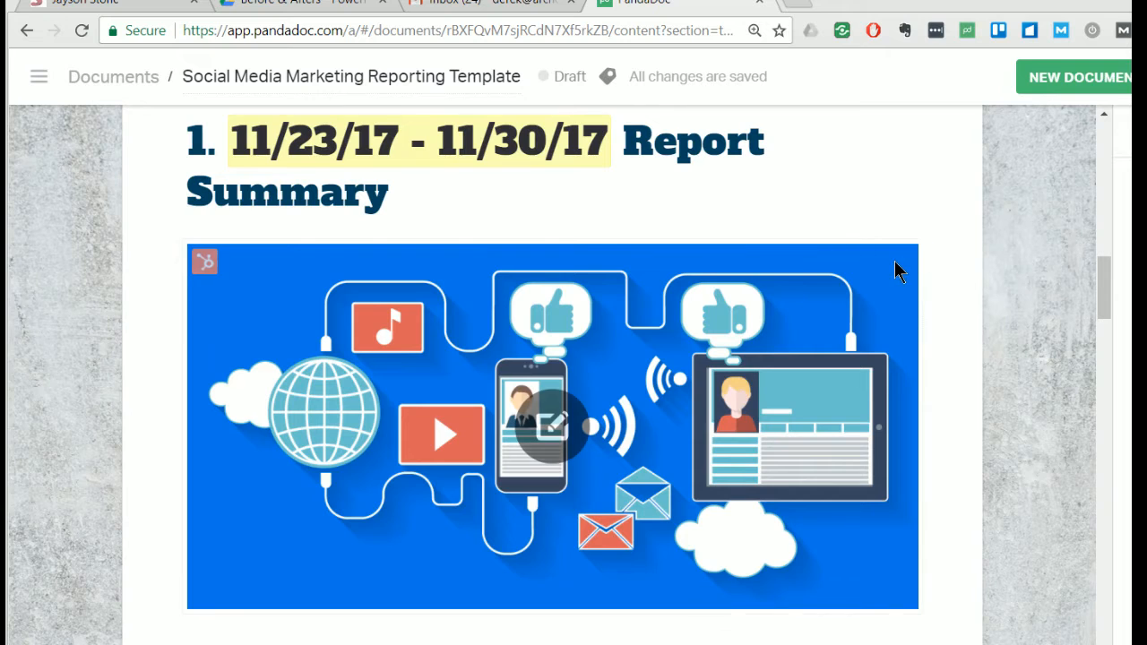
pyautogui.scroll(2, 657, 289)
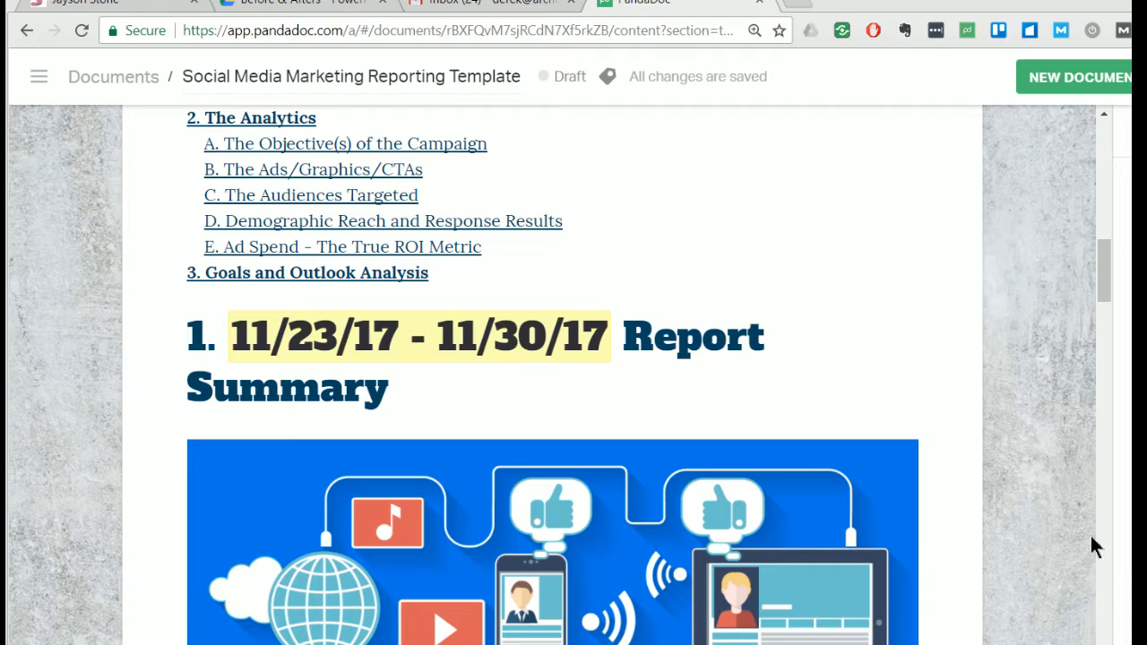
pyautogui.scroll(-2, 1021, 488)
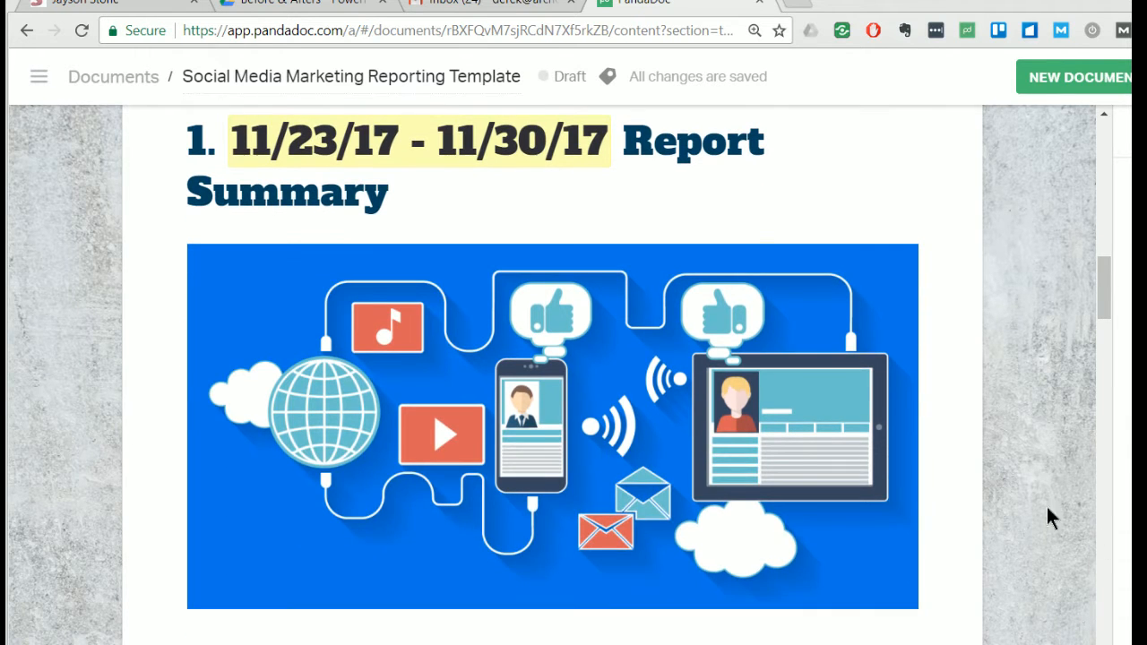
pyautogui.scroll(-4, 874, 553)
pyautogui.scroll(11, 876, 555)
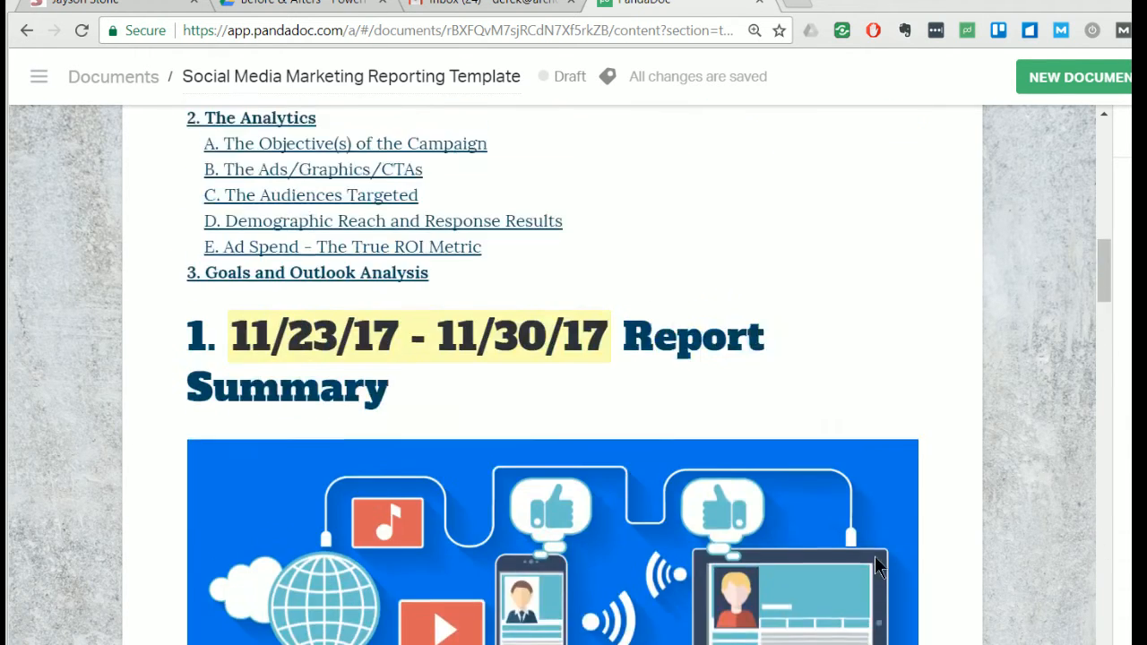
pyautogui.scroll(-3, 876, 554)
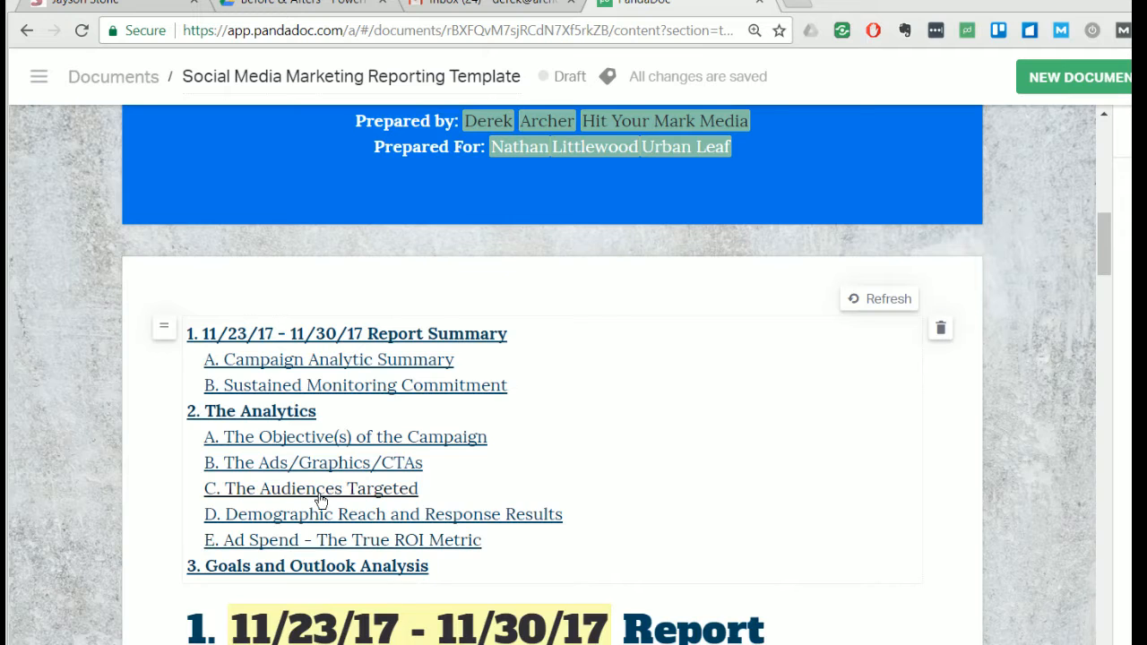
# - Compare the table of contents with the campaign summary, monitoring commitment and campaign objectives sections of the report
pyautogui.click(337, 388)
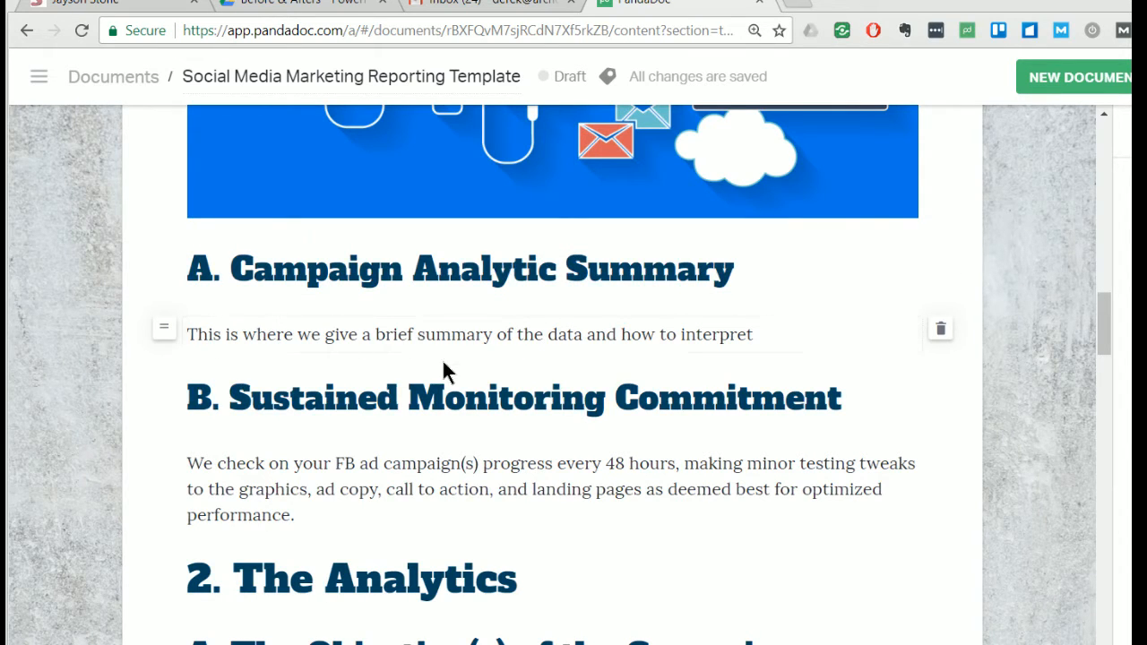
pyautogui.scroll(8, 443, 363)
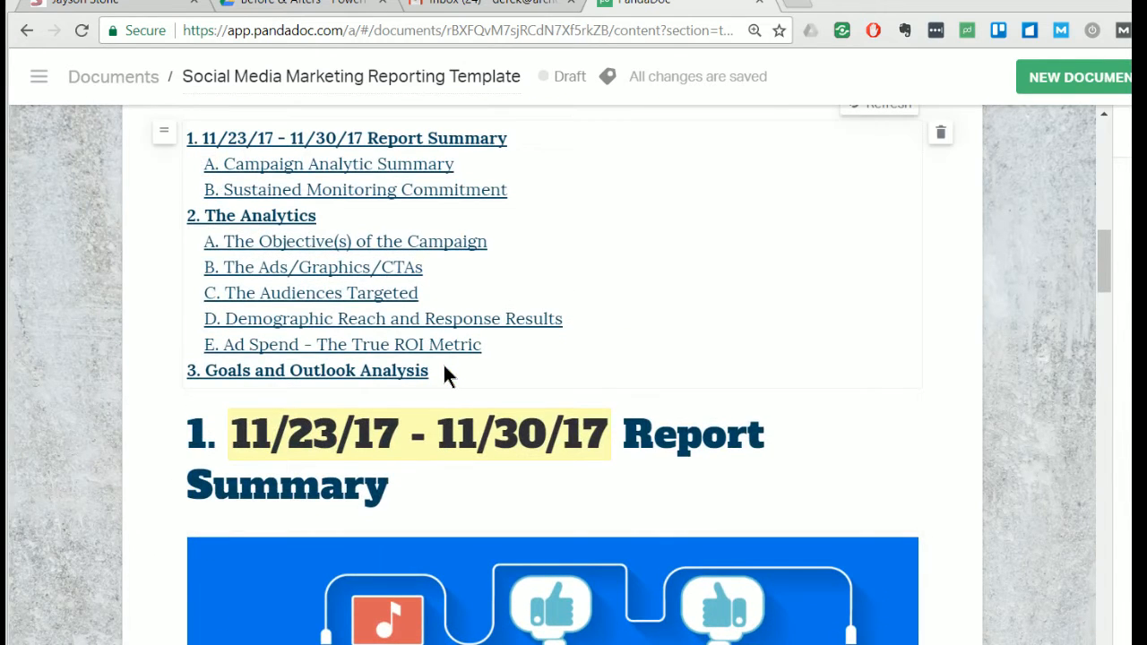
pyautogui.scroll(-7, 443, 368)
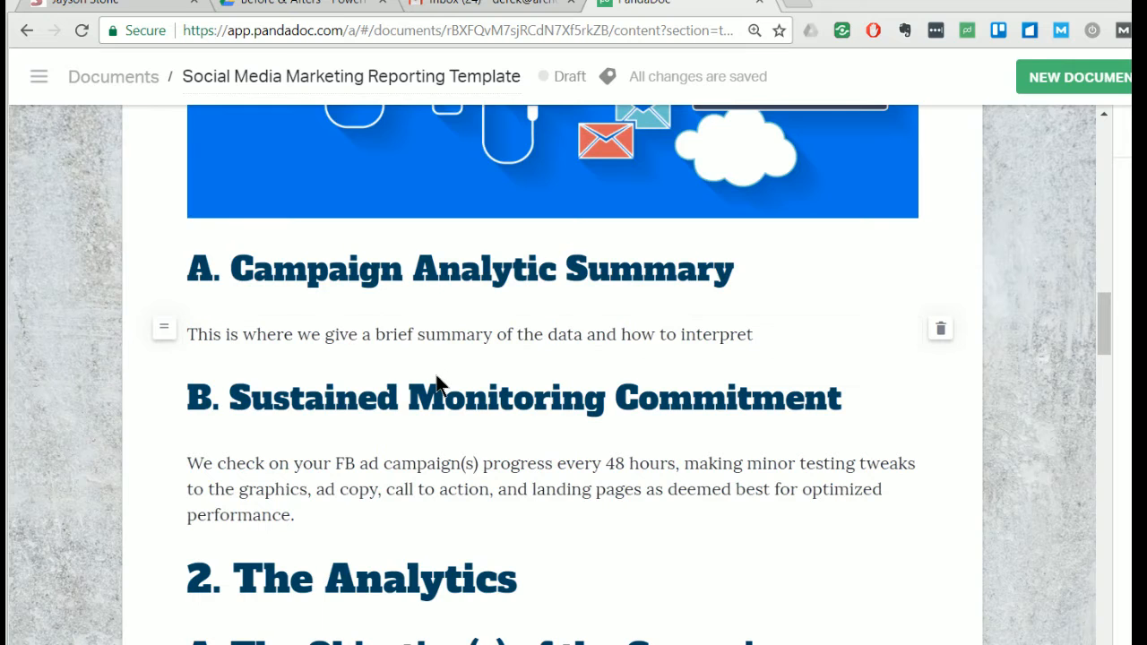
pyautogui.scroll(-3, 453, 410)
pyautogui.scroll(-3, 392, 346)
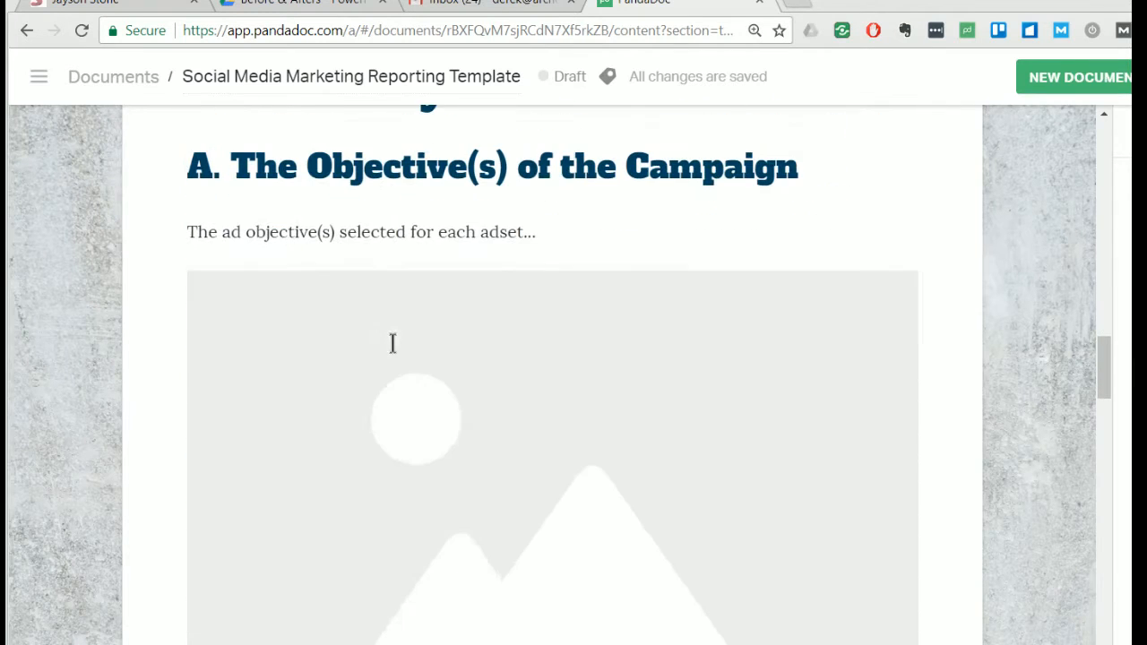
pyautogui.scroll(10, 393, 334)
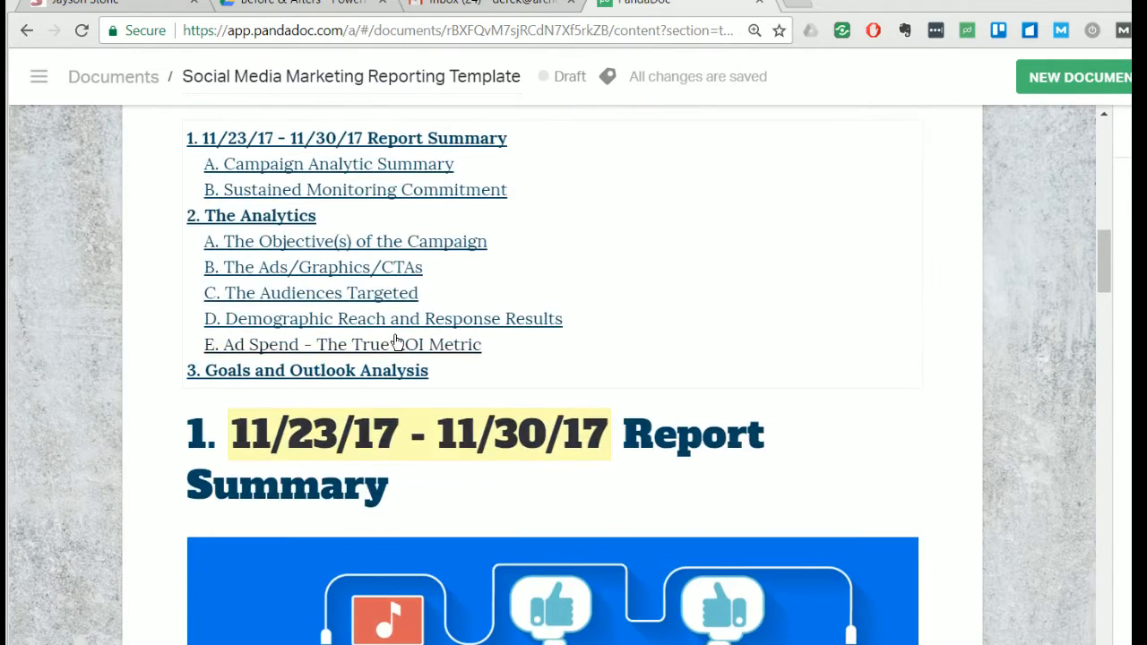
pyautogui.scroll(1, 396, 341)
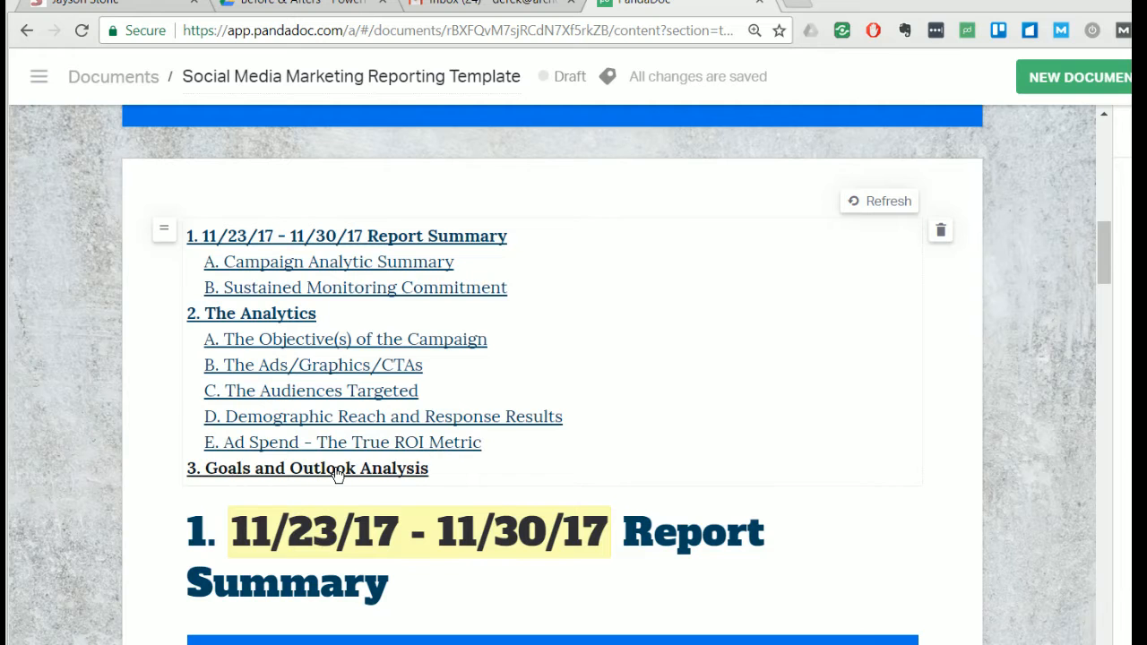
pyautogui.scroll(-4, 401, 500)
pyautogui.scroll(-10, 401, 500)
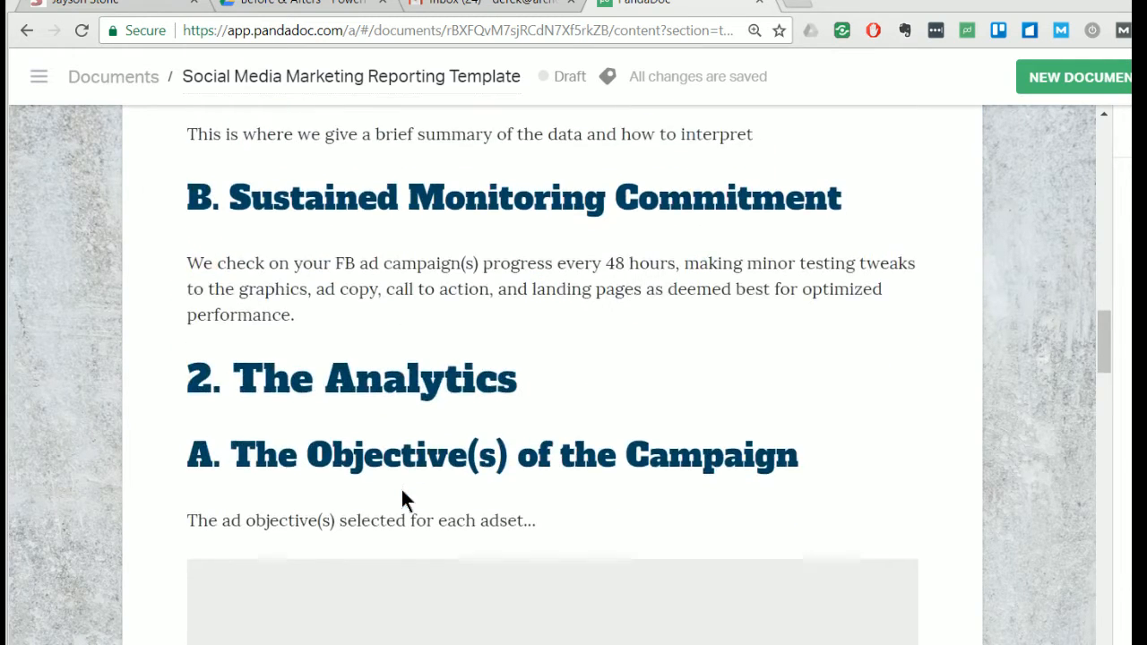
pyautogui.scroll(8, 397, 499)
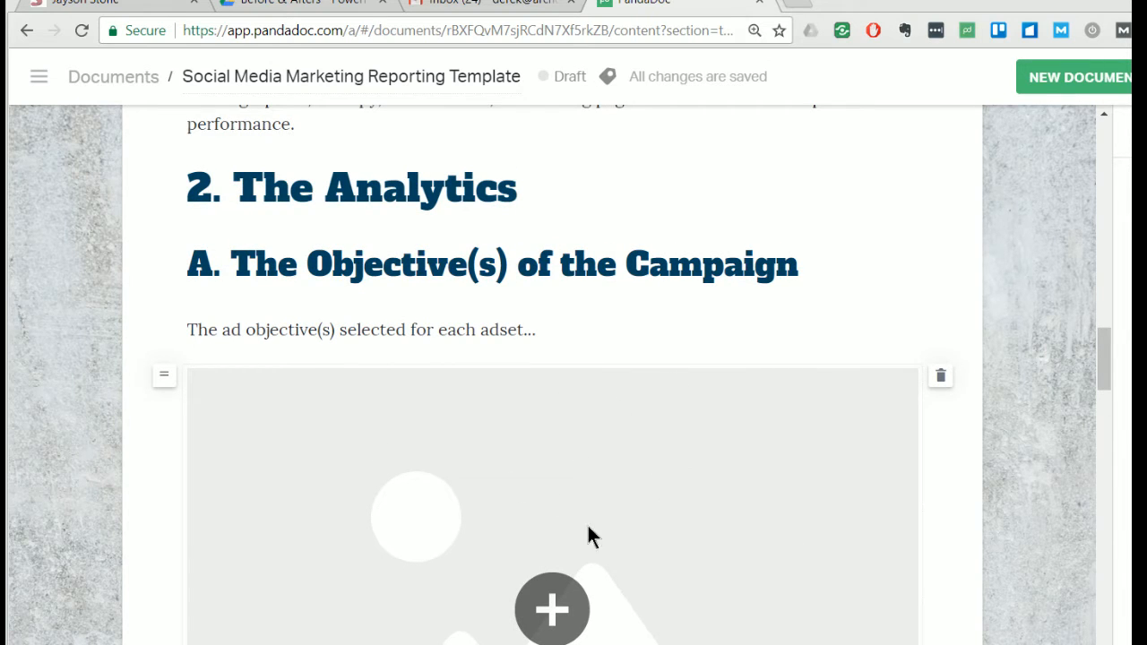
# - Add a second image placeholder below the existing one under "The Objective(s) of the Campaign", above the landing page/form line
pyautogui.scroll(-2, 643, 513)
pyautogui.scroll(3, 618, 453)
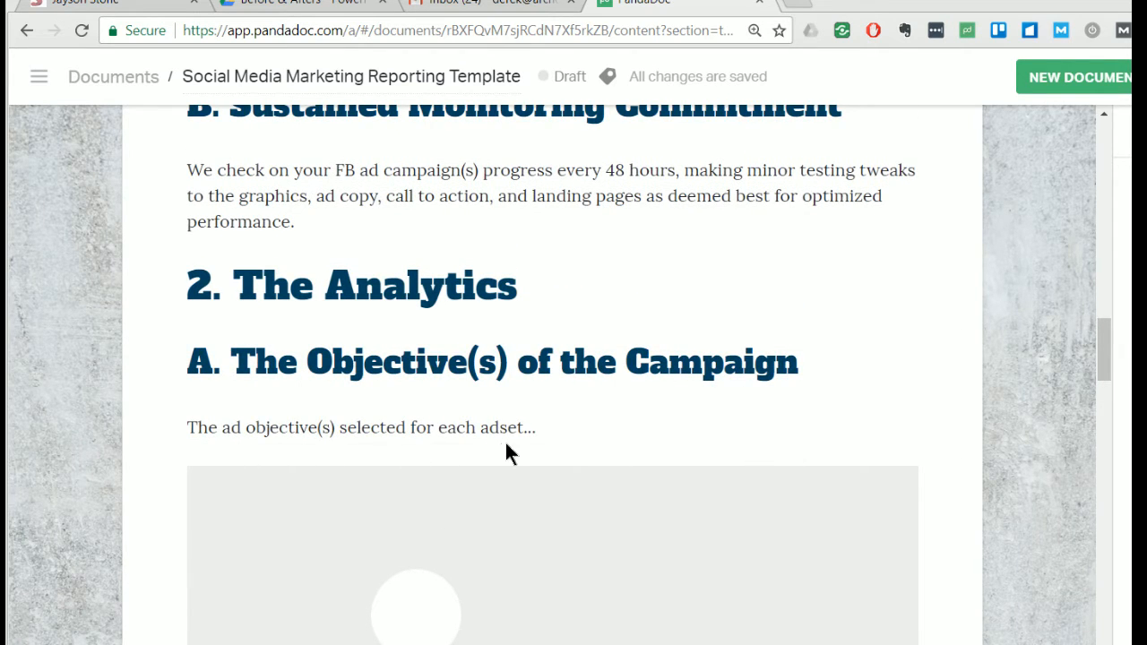
pyautogui.scroll(-1, 536, 456)
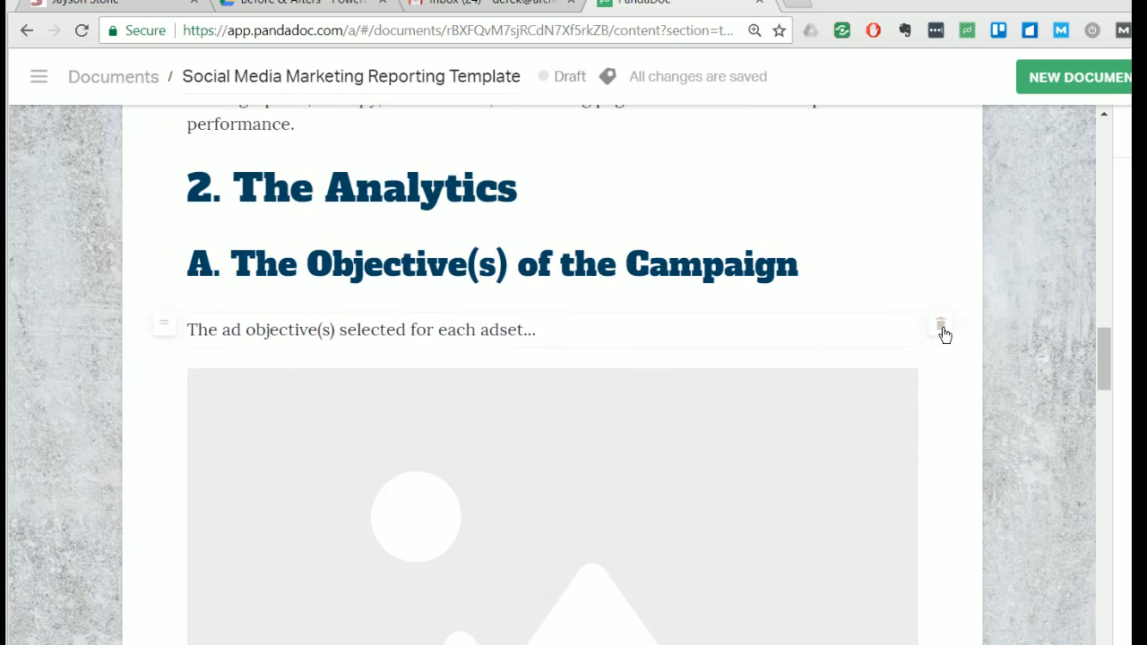
pyautogui.scroll(-4, 646, 457)
pyautogui.scroll(2, 582, 394)
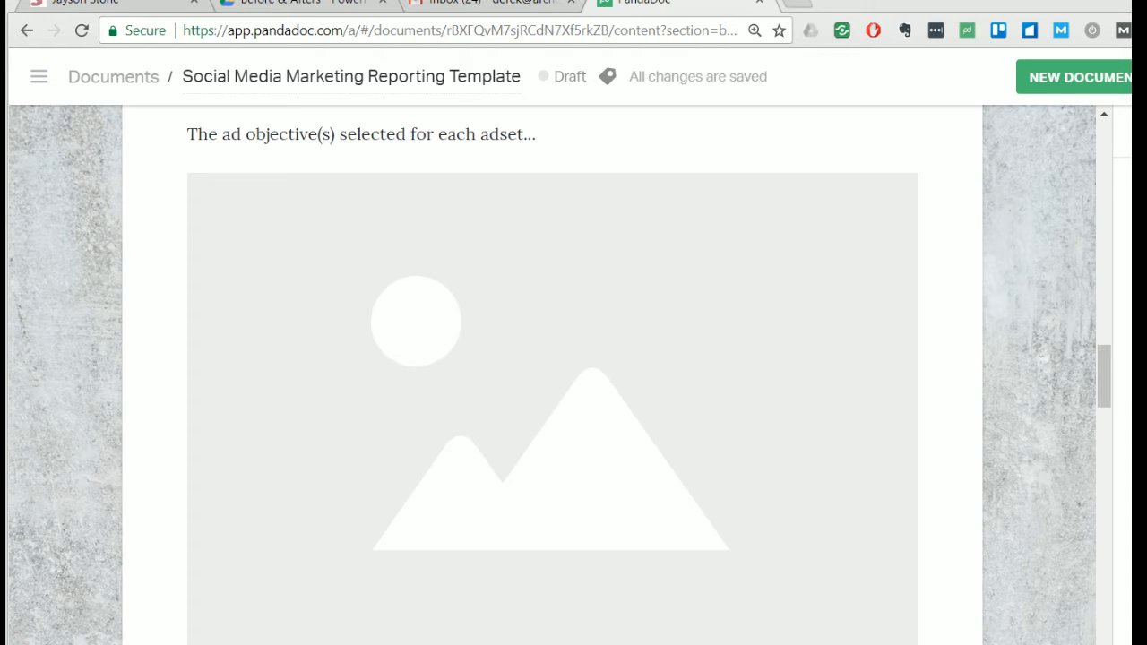
pyautogui.moveTo(1131, 269); pyautogui.dragTo(566, 632)
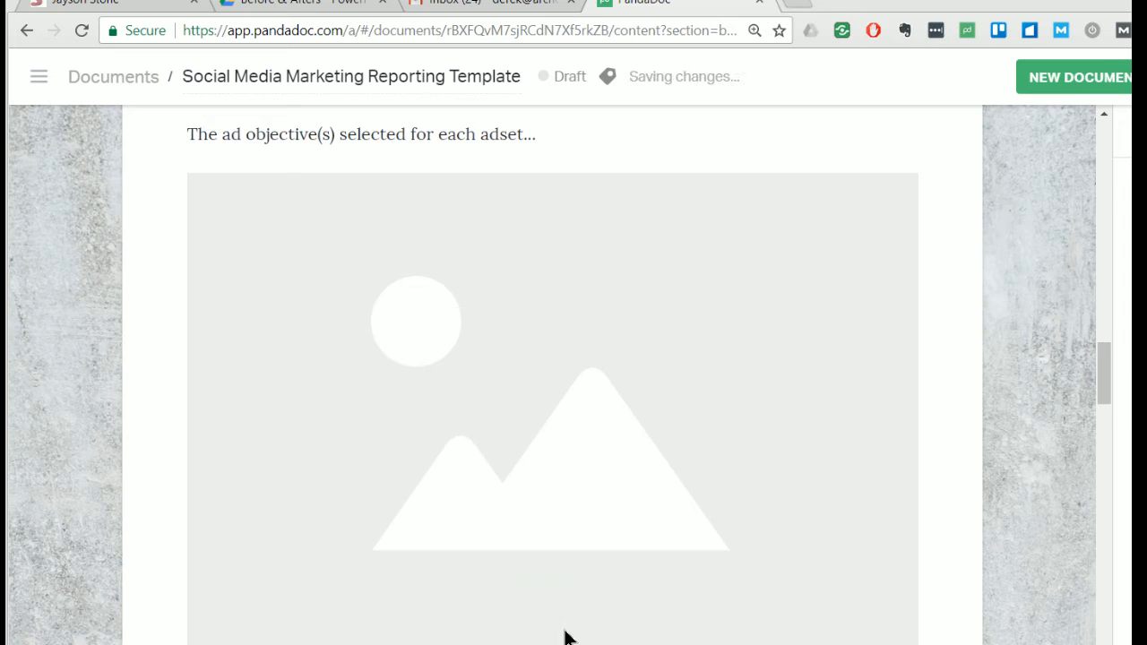
pyautogui.scroll(-5, 528, 556)
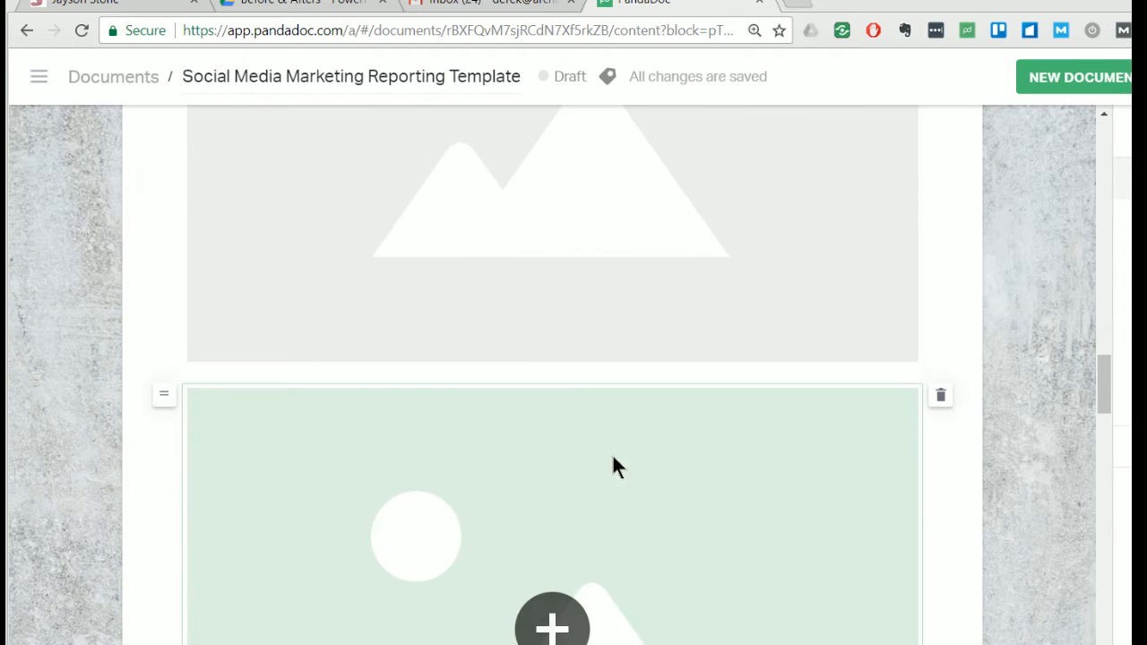
pyautogui.scroll(-3, 640, 610)
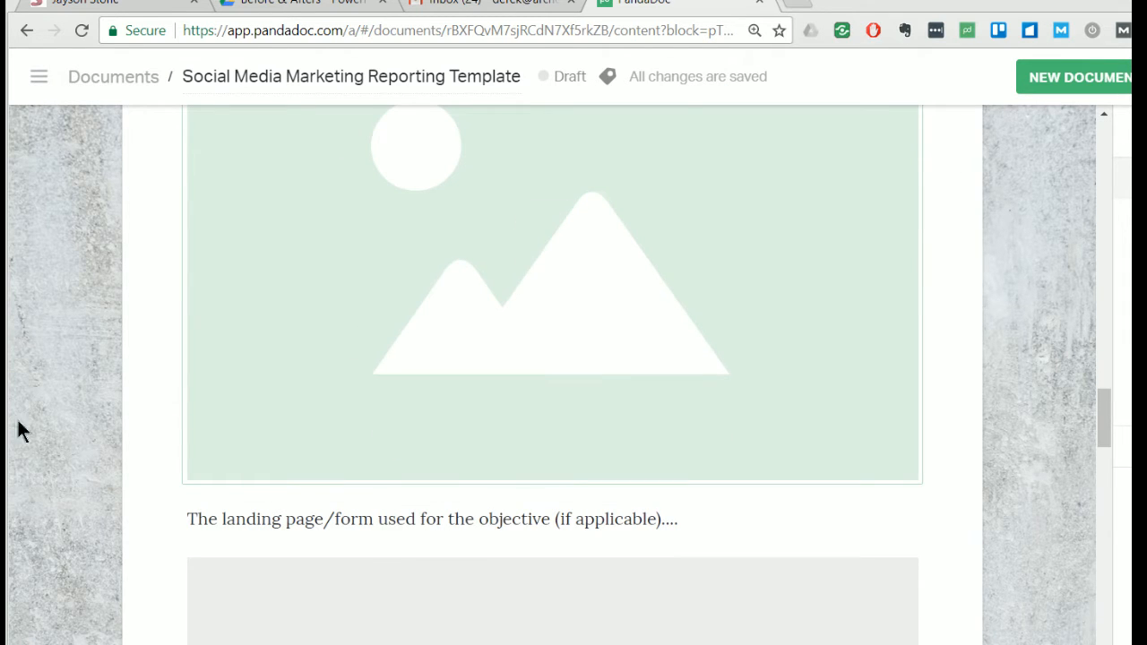
# - Remove the image placeholder beneath the "landing page/form used for the objective" line
pyautogui.click(1131, 134)
pyautogui.scroll(-3, 545, 561)
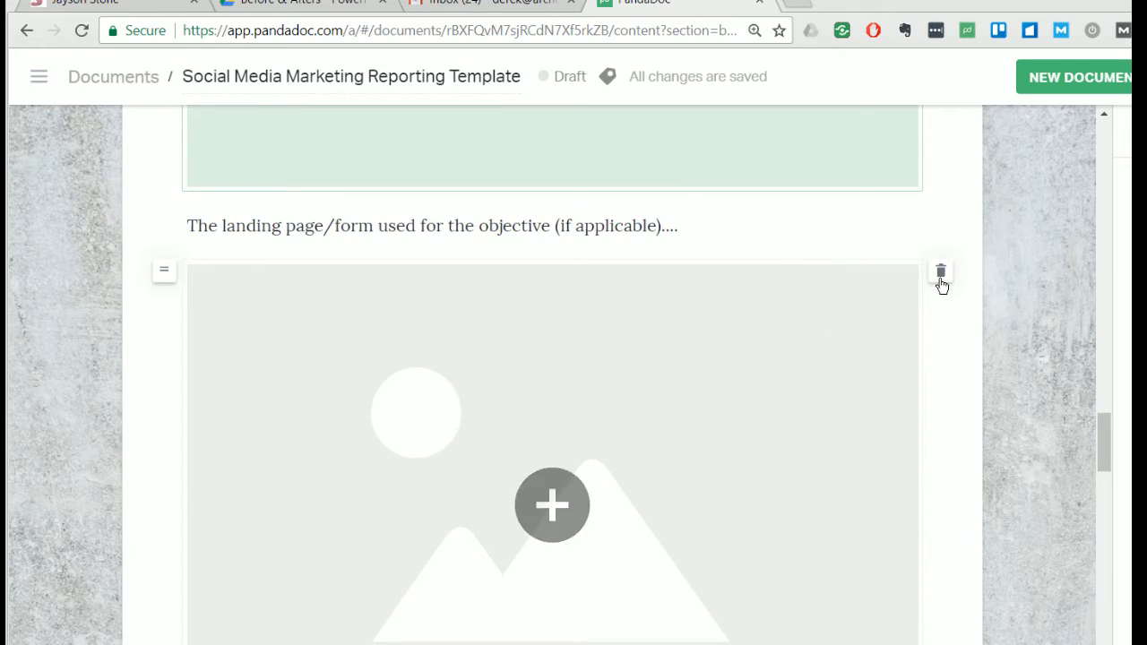
pyautogui.click(939, 276)
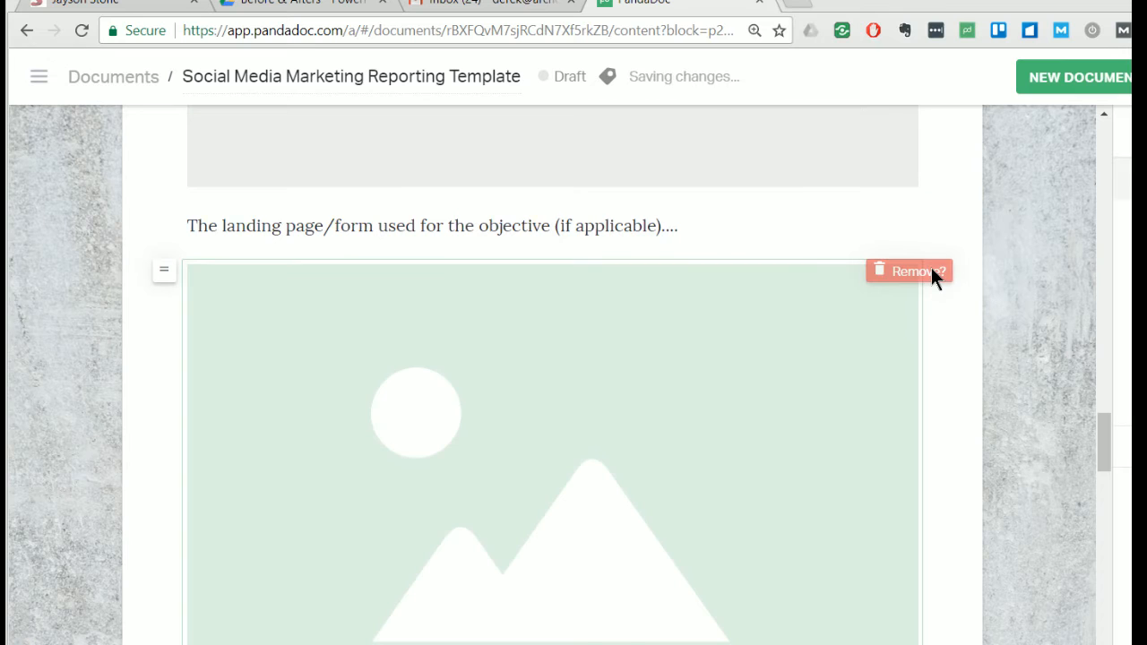
pyautogui.click(931, 271)
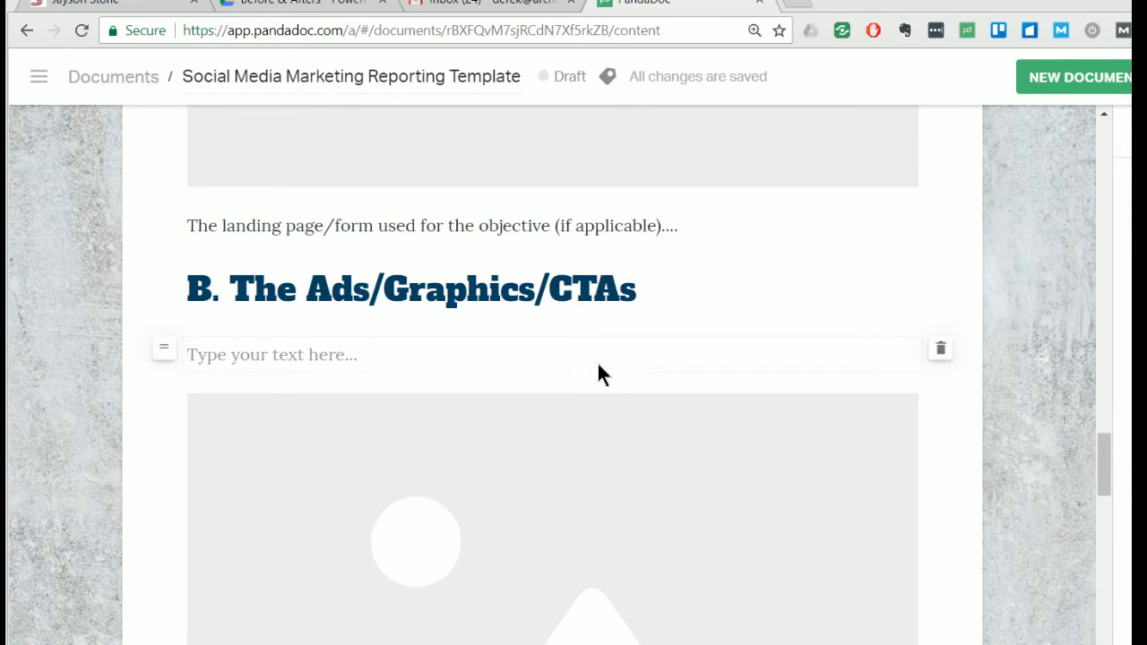
# - Review the image placeholders in The Ads/Graphics/CTAs section and the targeting table in The Audiences Targeted section
pyautogui.scroll(-2, 451, 377)
pyautogui.scroll(-3, 415, 310)
pyautogui.scroll(-3, 430, 331)
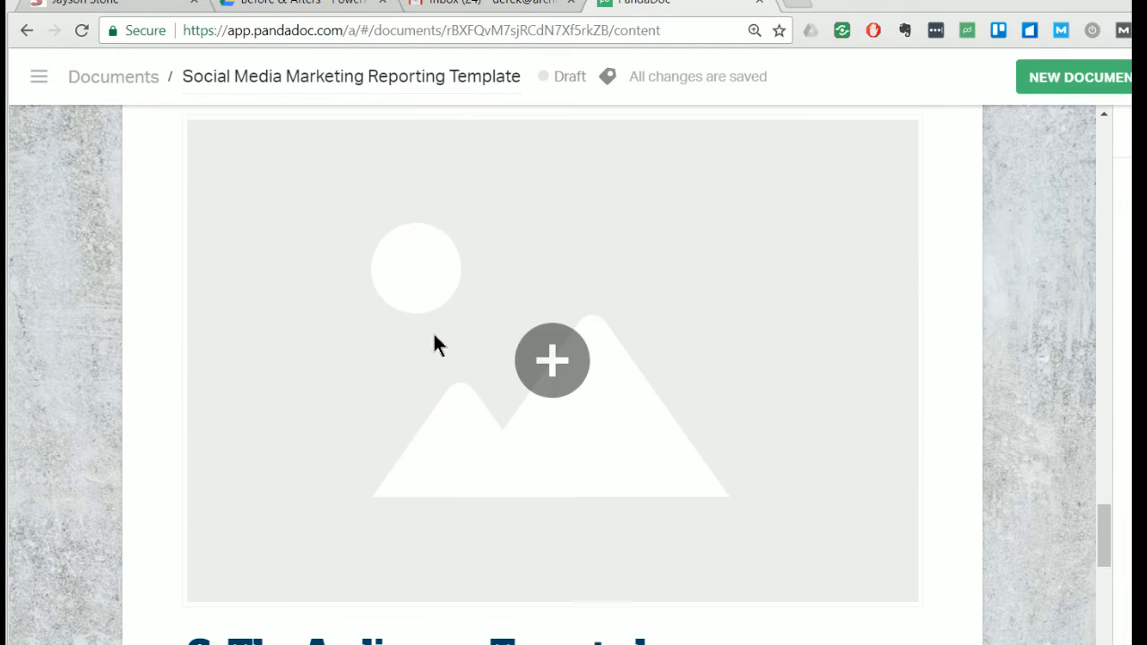
pyautogui.scroll(12, 478, 386)
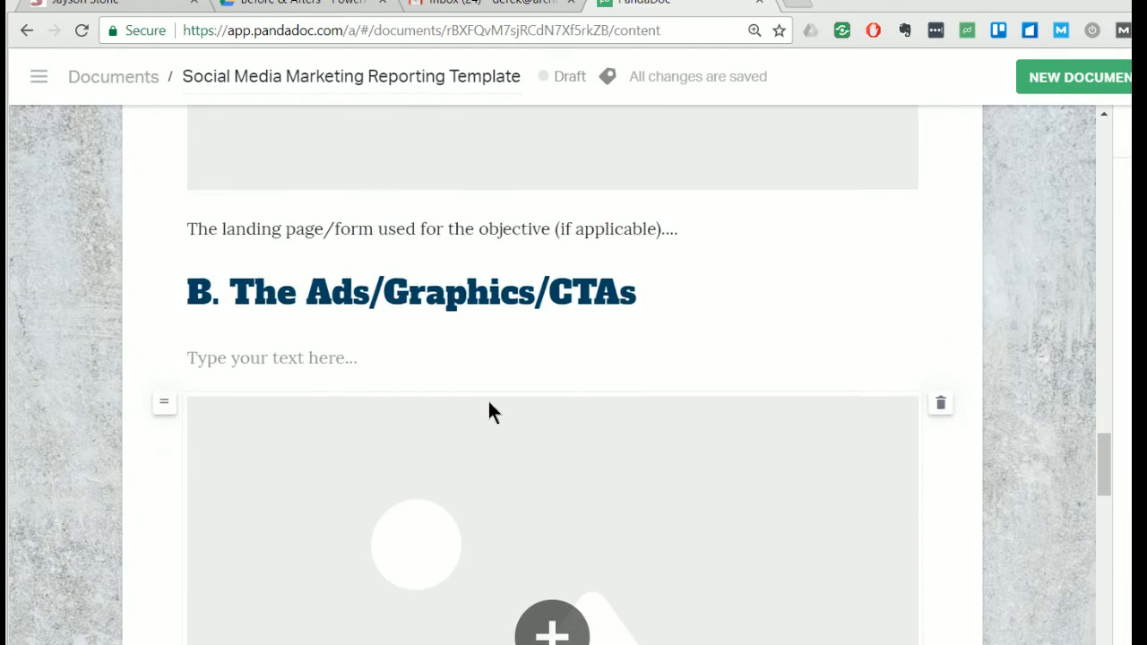
pyautogui.scroll(-3, 493, 489)
pyautogui.scroll(-11, 496, 513)
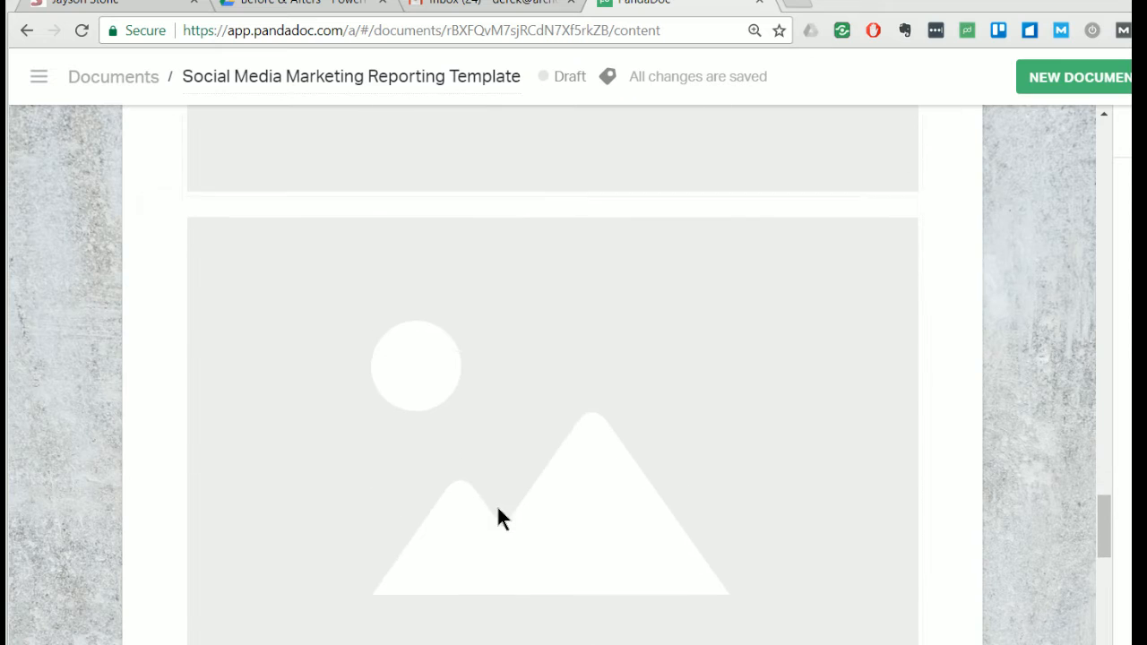
pyautogui.scroll(-1, 495, 520)
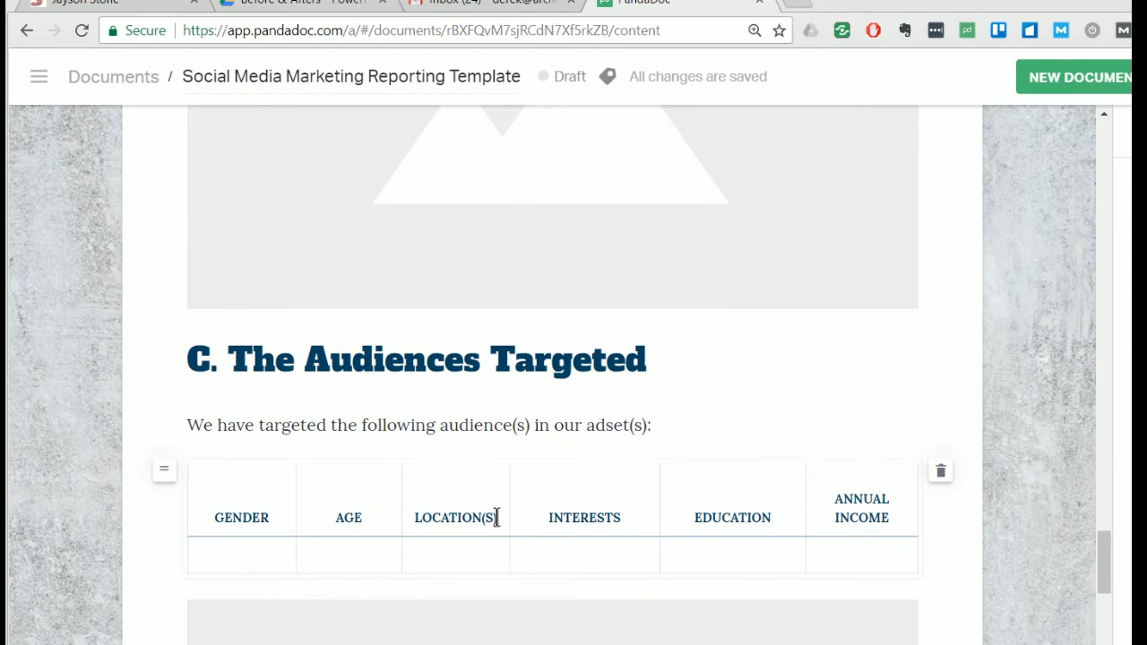
pyautogui.scroll(6, 496, 517)
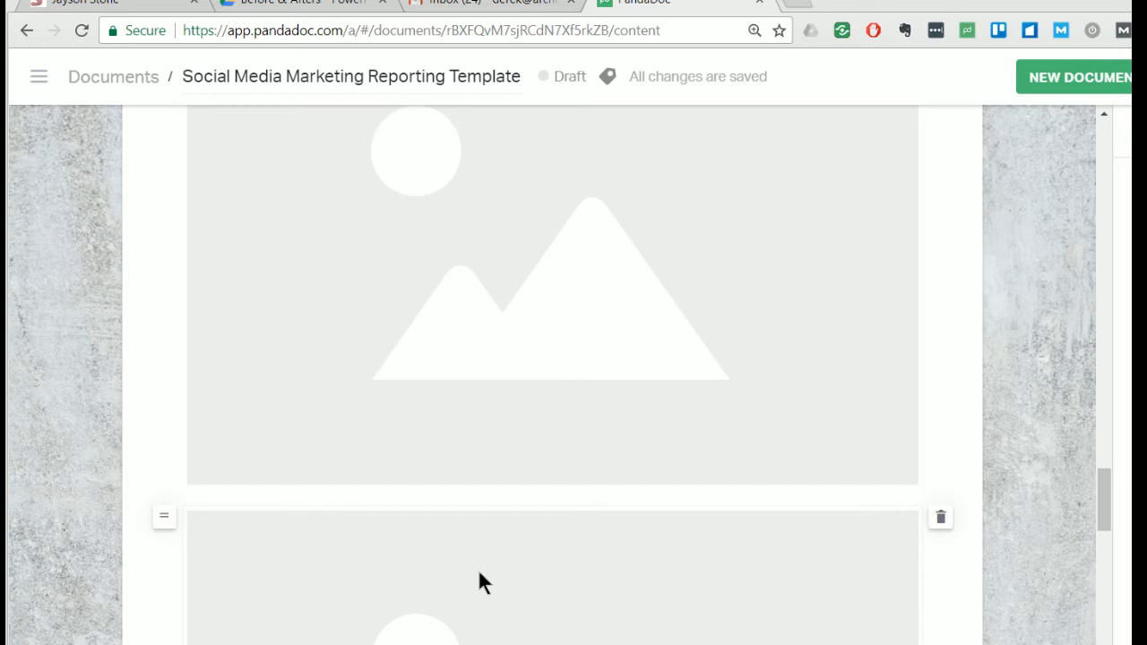
pyautogui.scroll(-5, 485, 559)
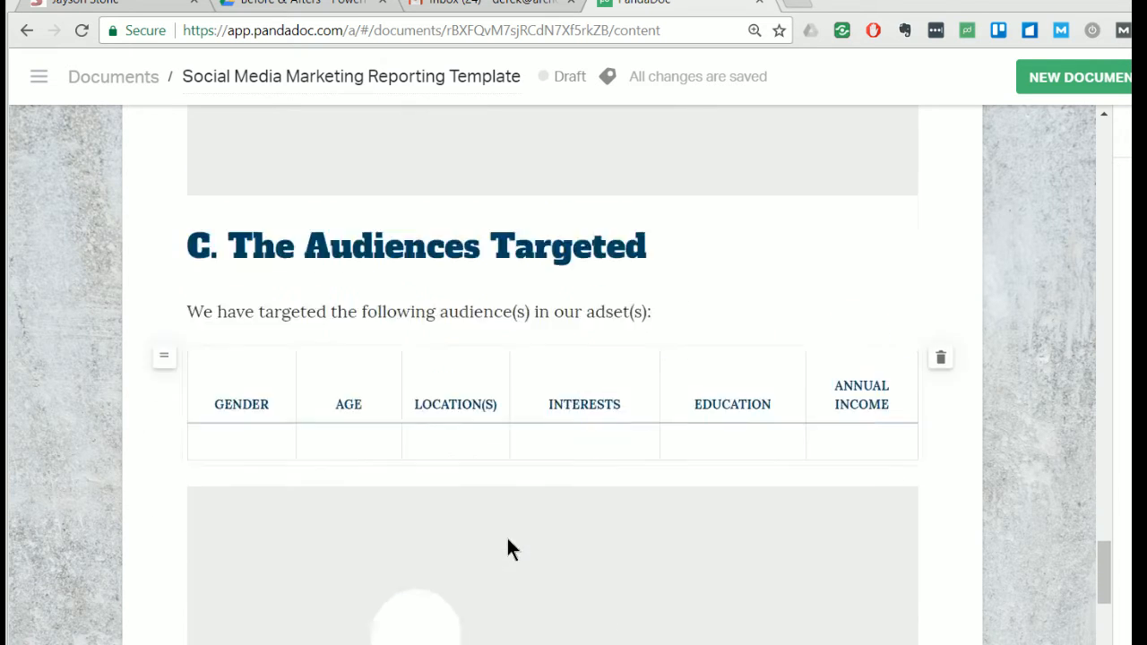
pyautogui.scroll(-2, 508, 549)
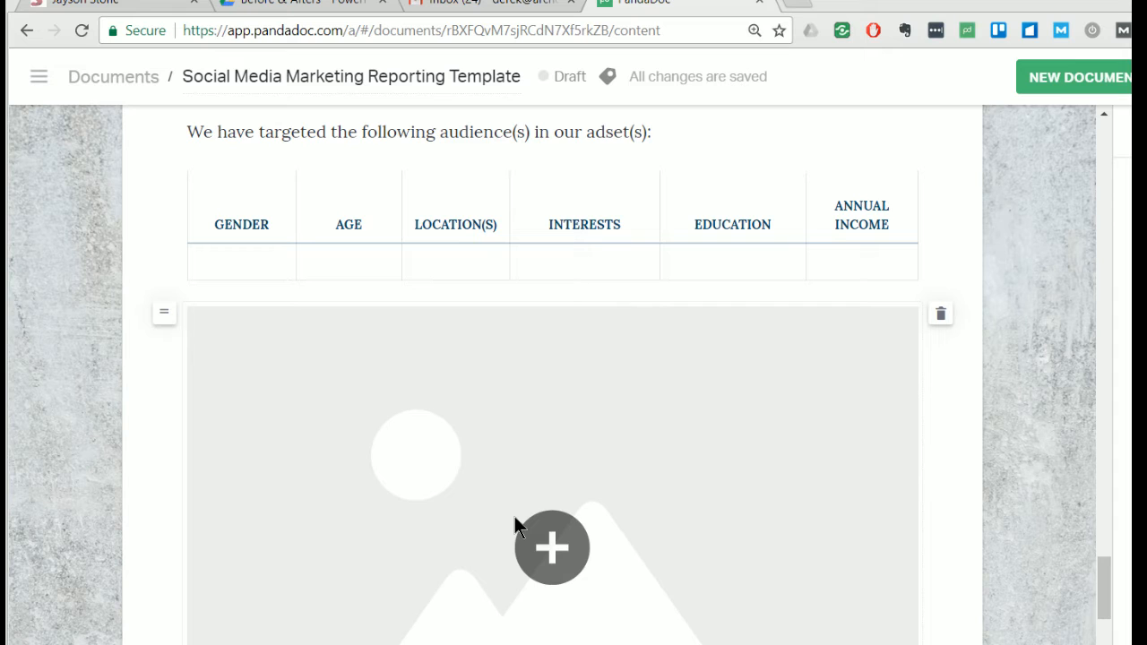
pyautogui.scroll(2, 515, 527)
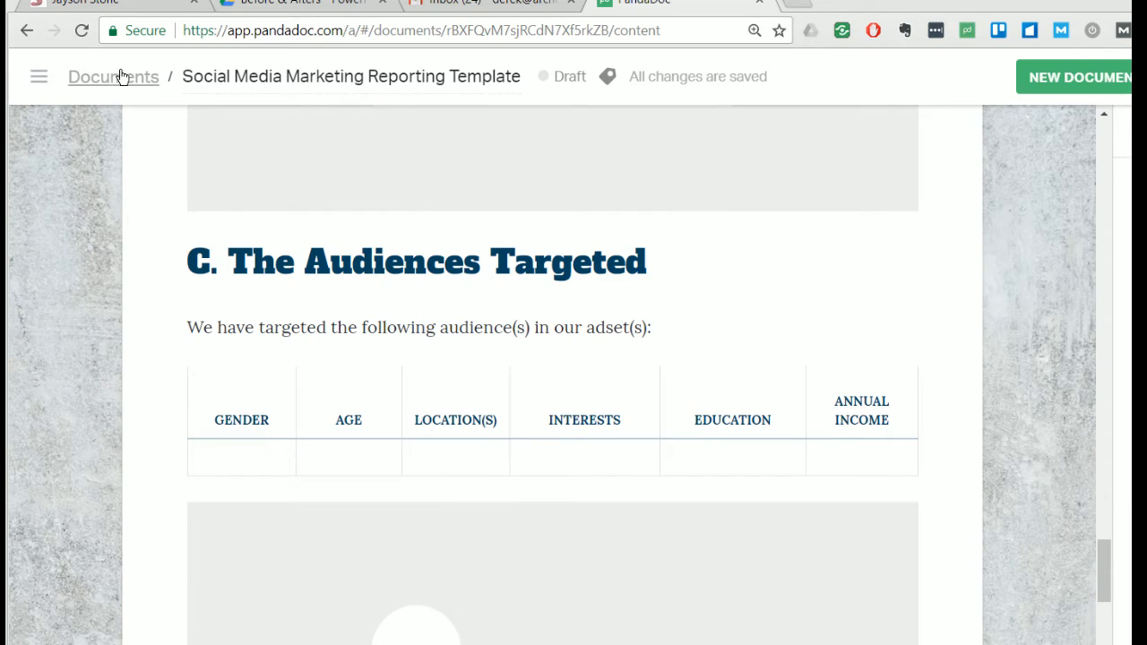
# - Rename the document as "Social Media Marketing Reporting for Urban Leaf - End of Nov."
pyautogui.click(448, 77)
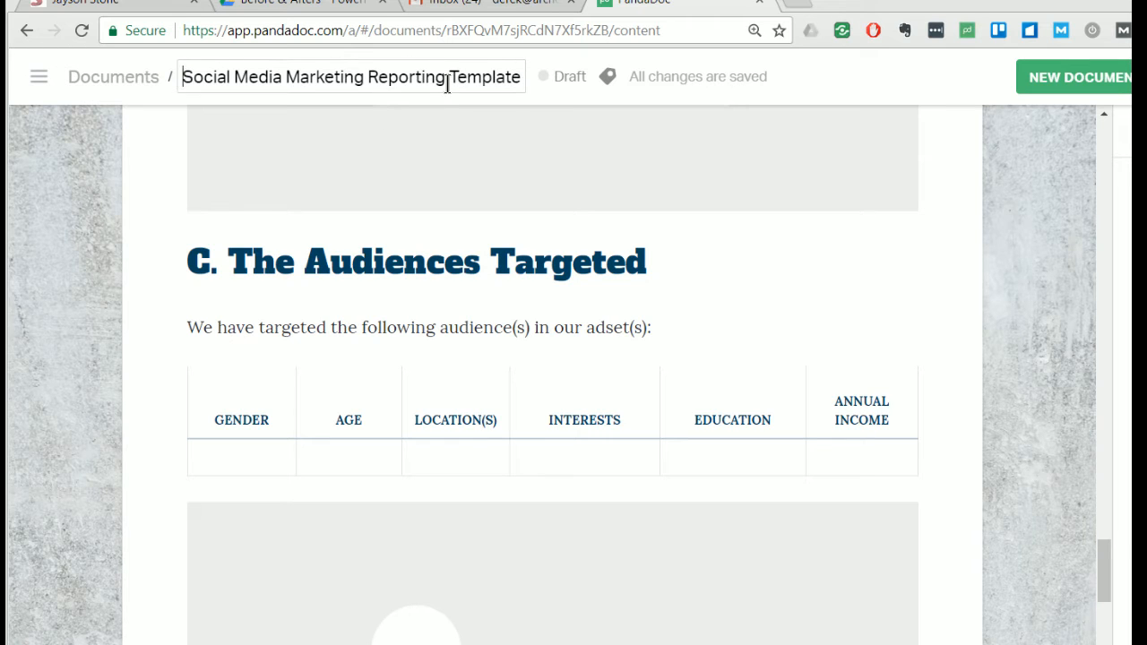
pyautogui.moveTo(453, 77); pyautogui.dragTo(524, 77)
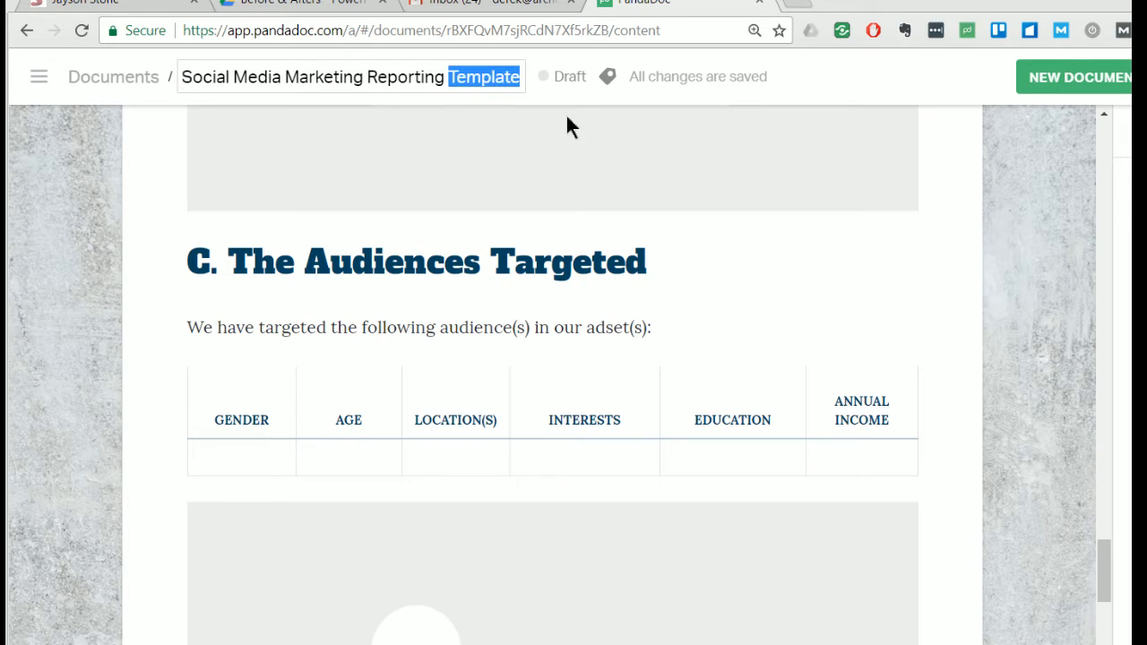
pyautogui.write('fo')
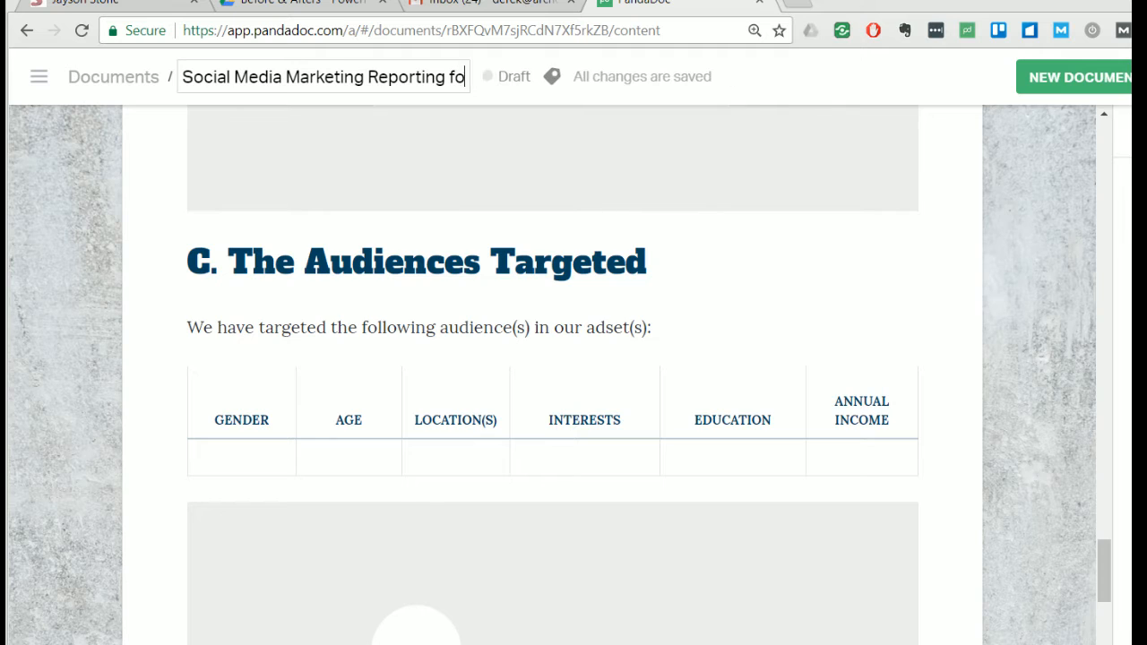
pyautogui.write('r Urban Leaf')
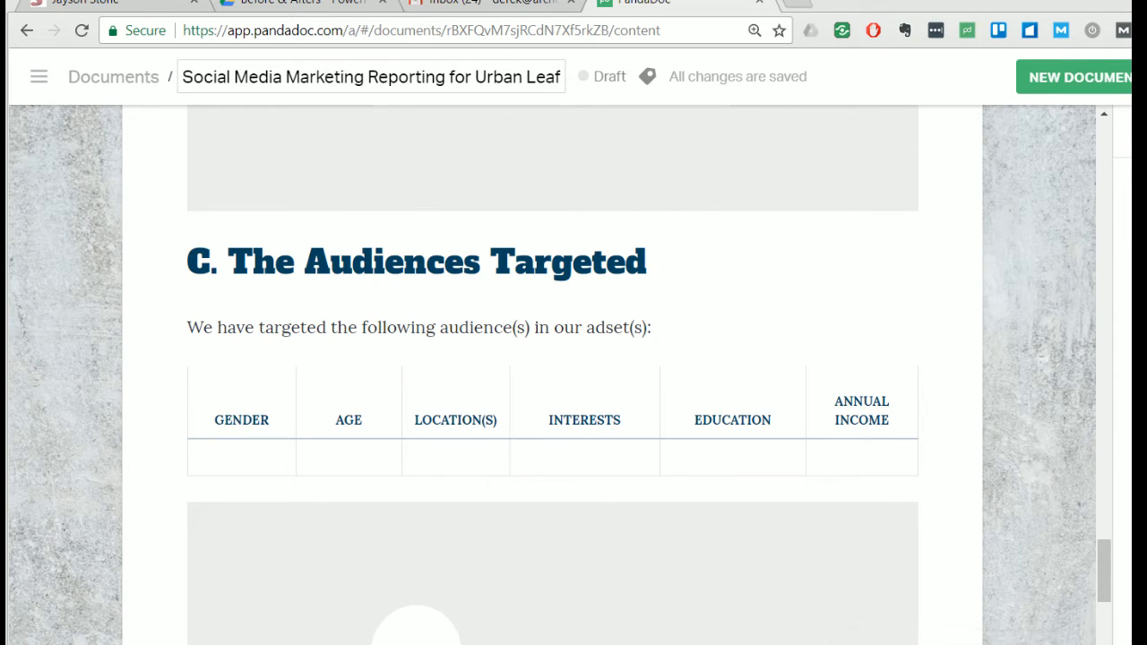
pyautogui.write(' - End of Nov.')
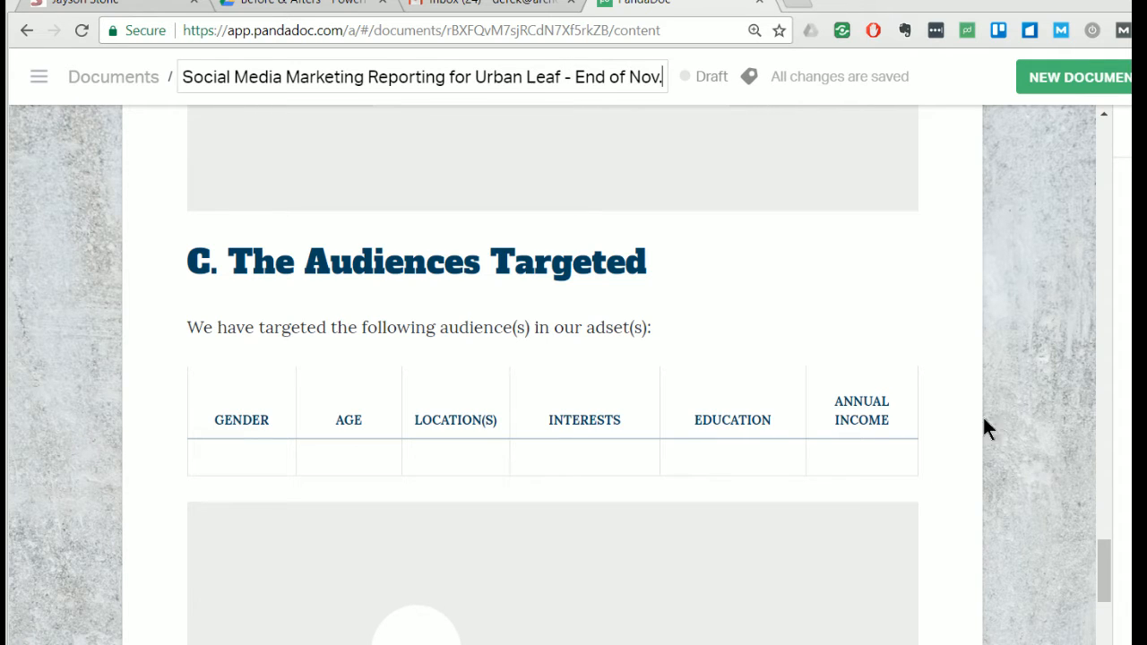
pyautogui.press('Return')
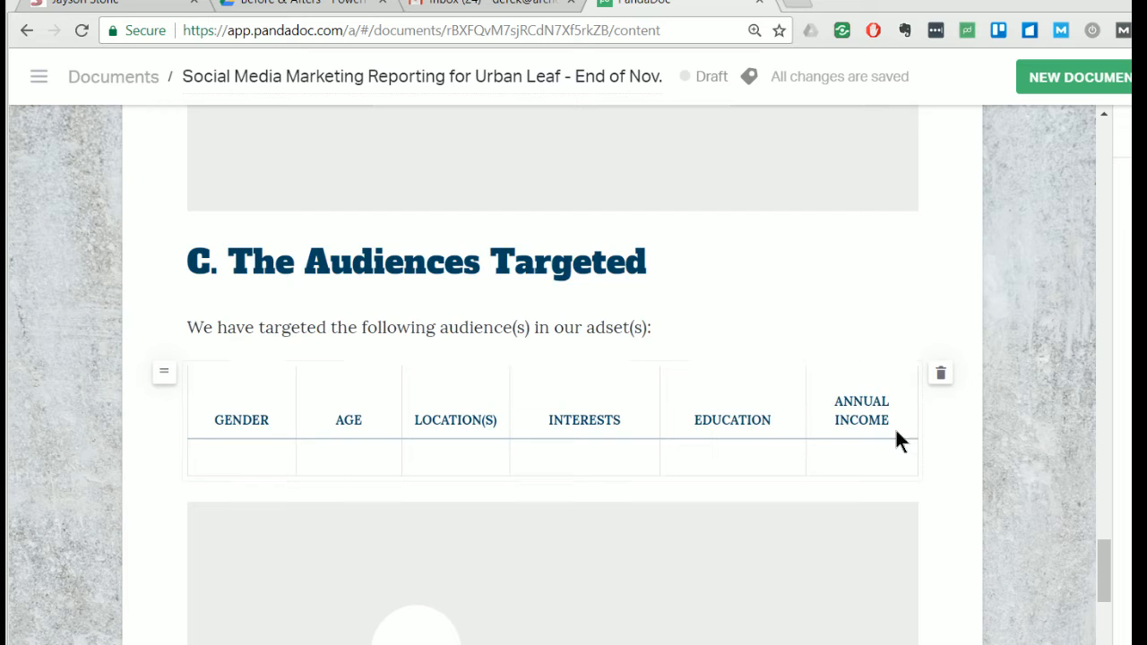
# - Review the Audiences Targeted, Demographic Reach and Response Results, and Ad Spend sections of the report
pyautogui.scroll(-2, 596, 515)
pyautogui.scroll(-2, 563, 484)
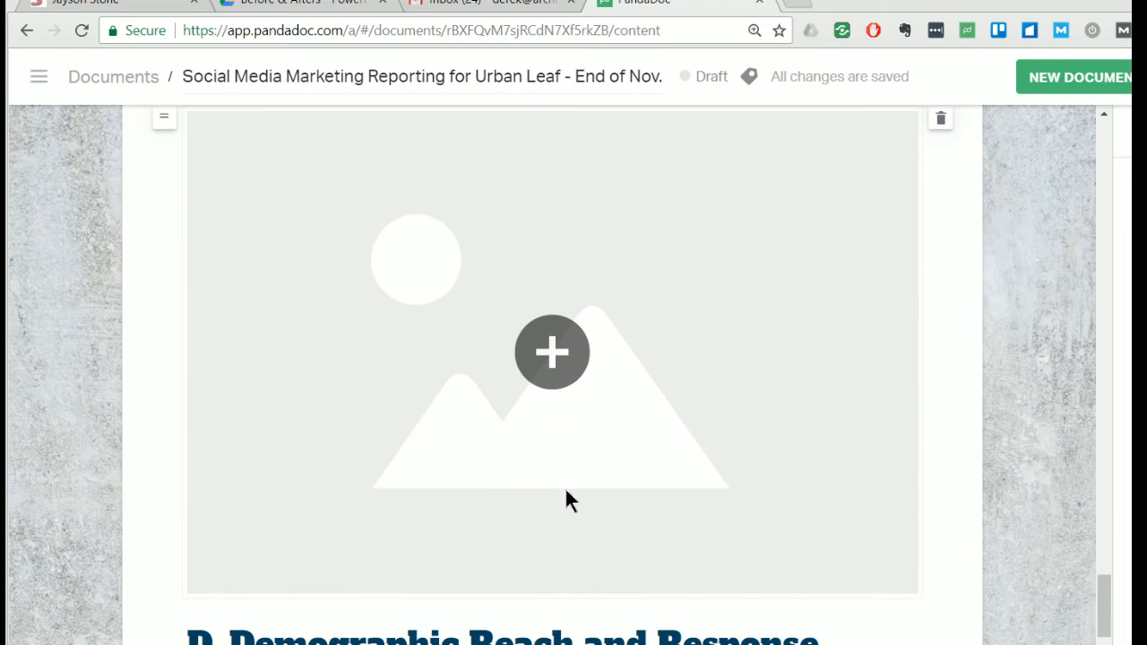
pyautogui.scroll(-1, 567, 493)
pyautogui.scroll(3, 566, 493)
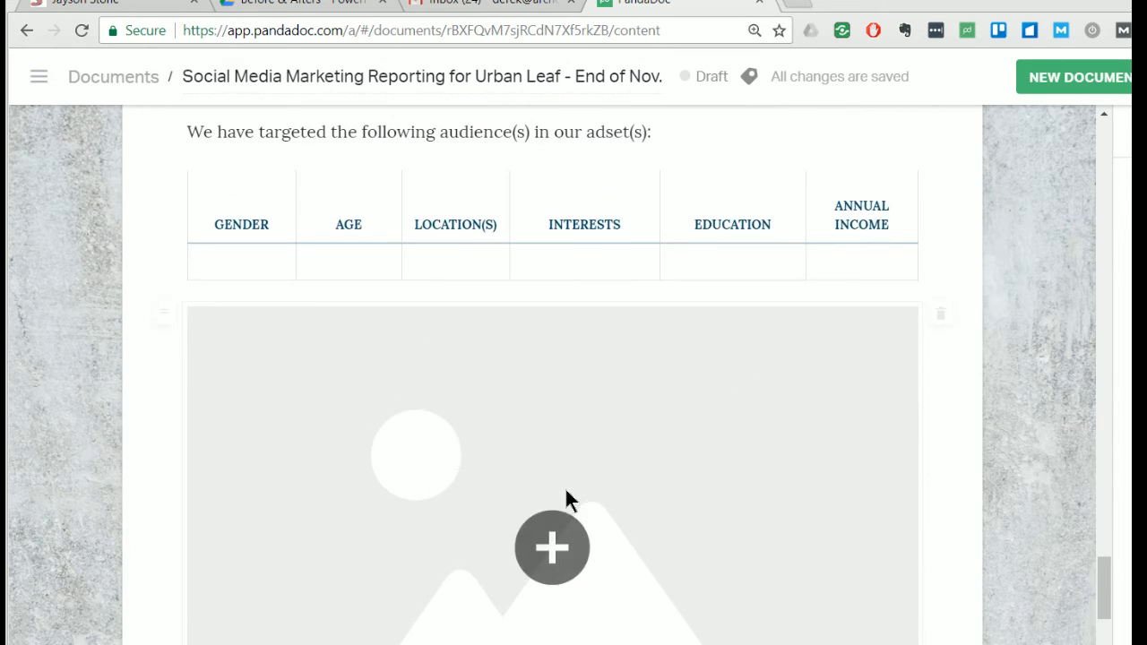
pyautogui.scroll(-3, 566, 493)
pyautogui.scroll(-4, 566, 493)
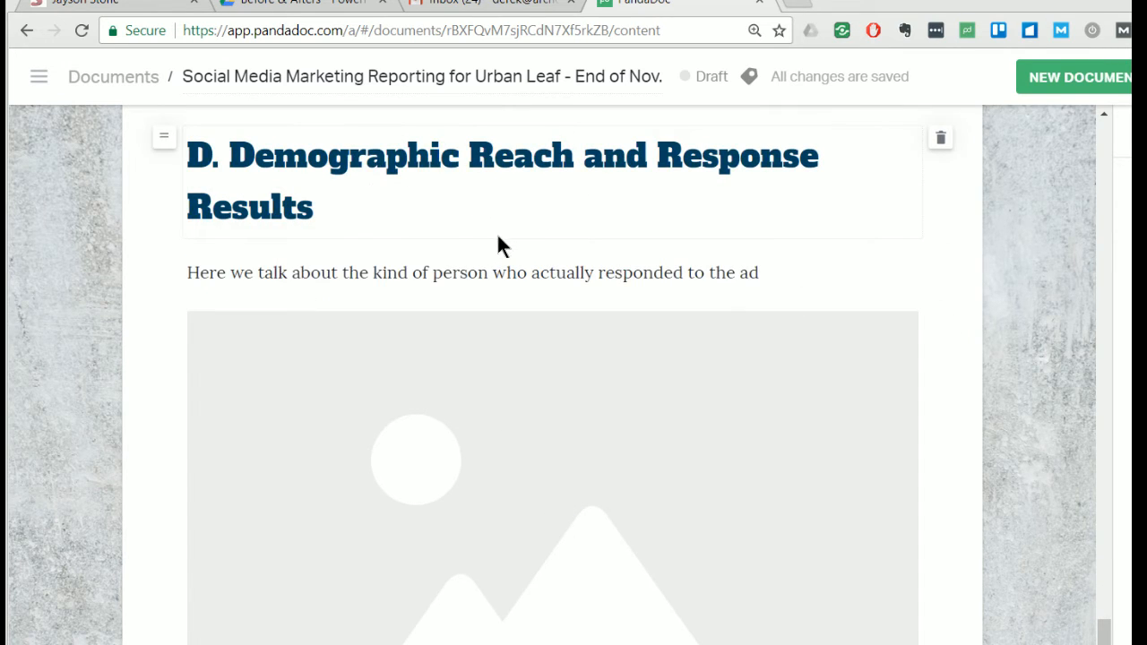
pyautogui.scroll(-2, 434, 302)
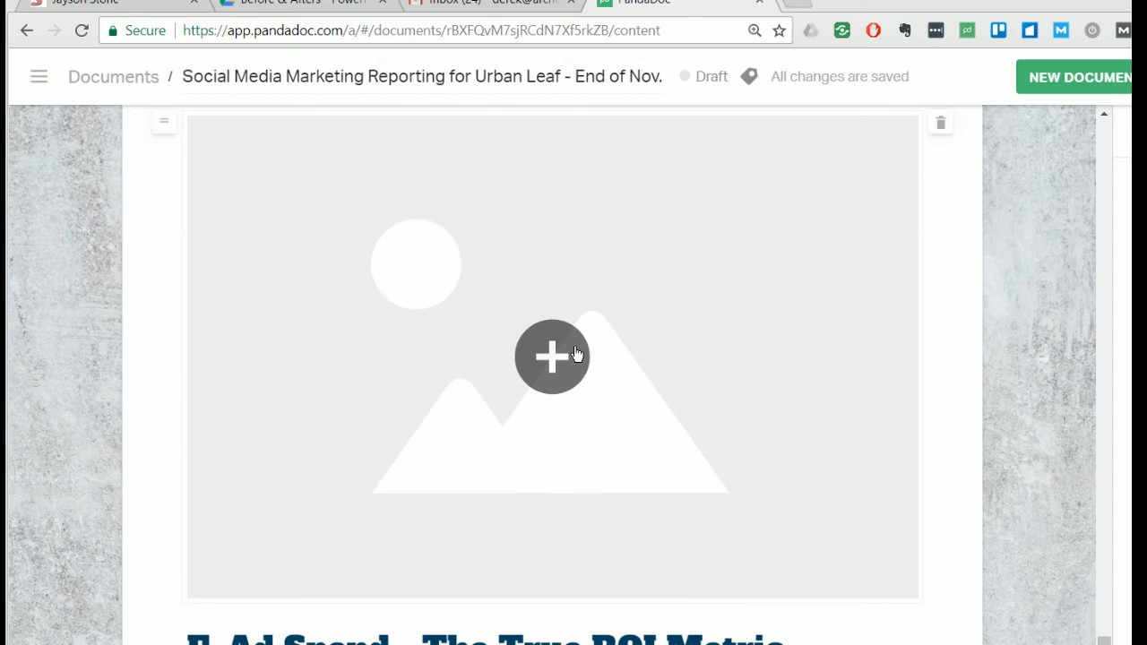
pyautogui.scroll(3, 556, 481)
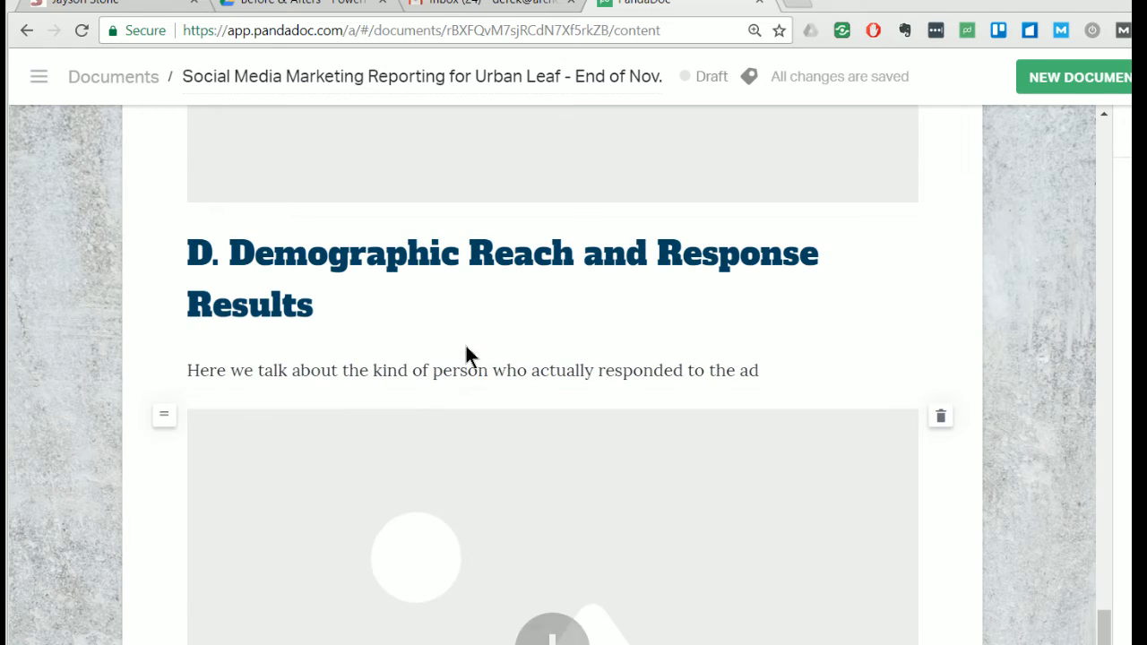
pyautogui.scroll(-3, 537, 484)
pyautogui.scroll(2, 610, 305)
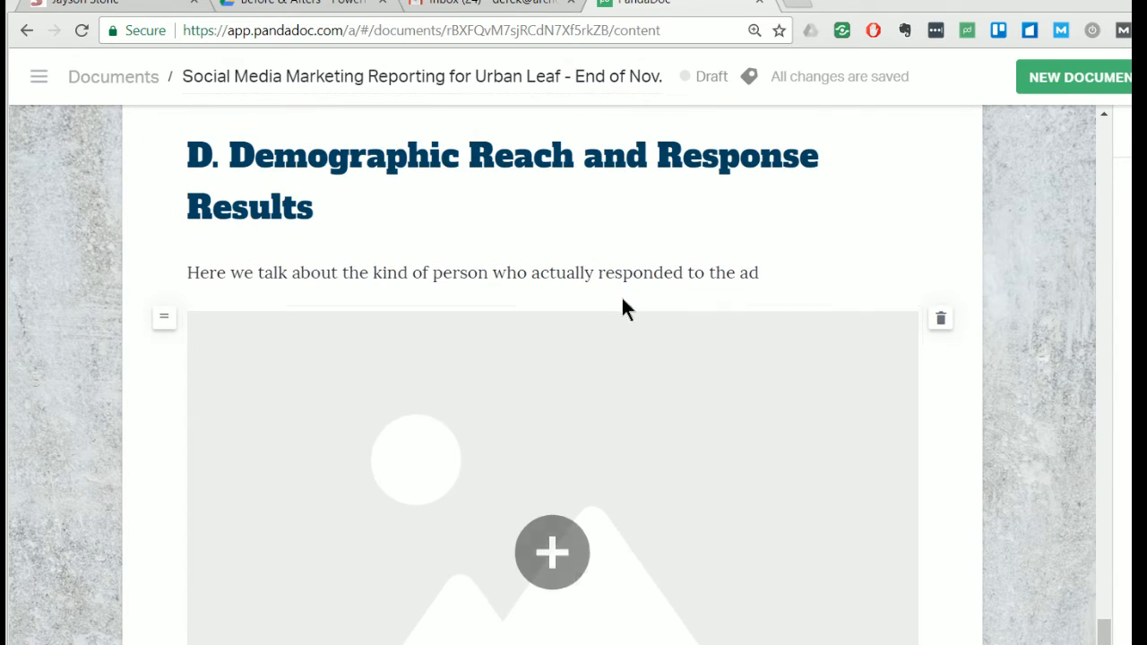
pyautogui.scroll(-8, 574, 475)
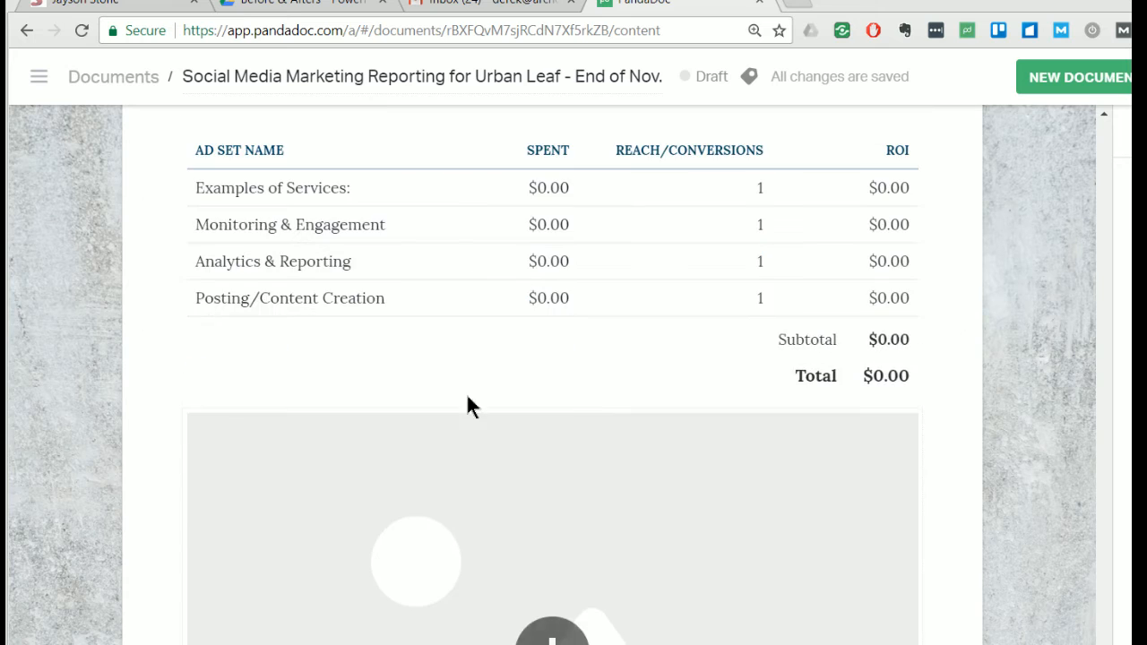
# - Add an empty plain text column to the table under "Ad Spend - The True ROI Metric"
pyautogui.scroll(2, 439, 323)
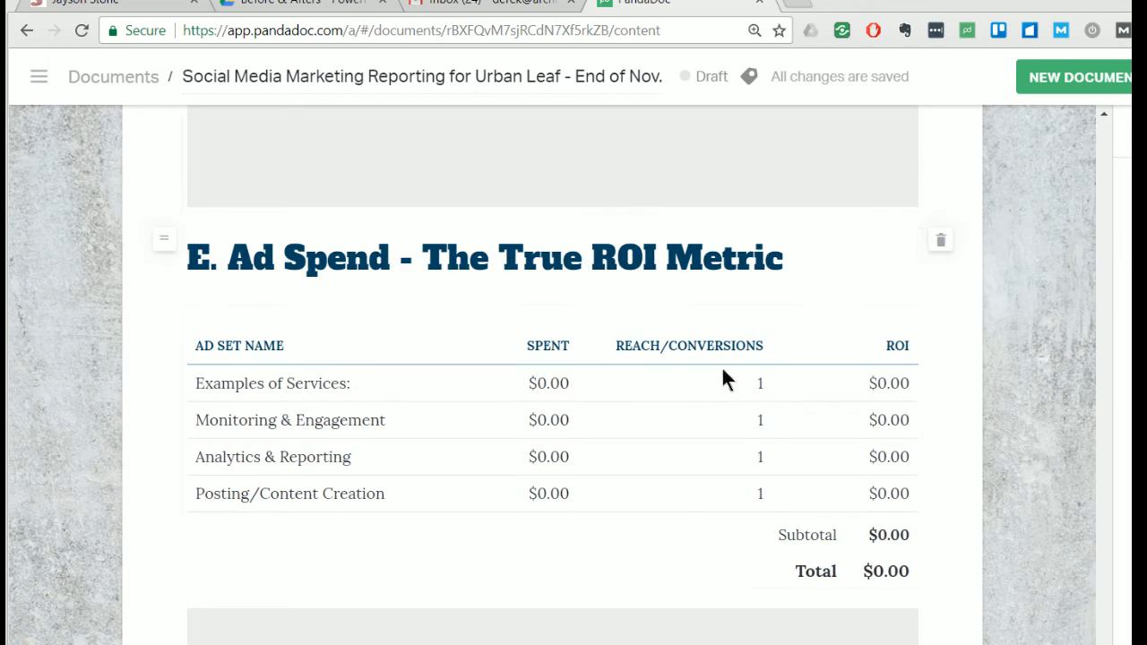
pyautogui.click(826, 337)
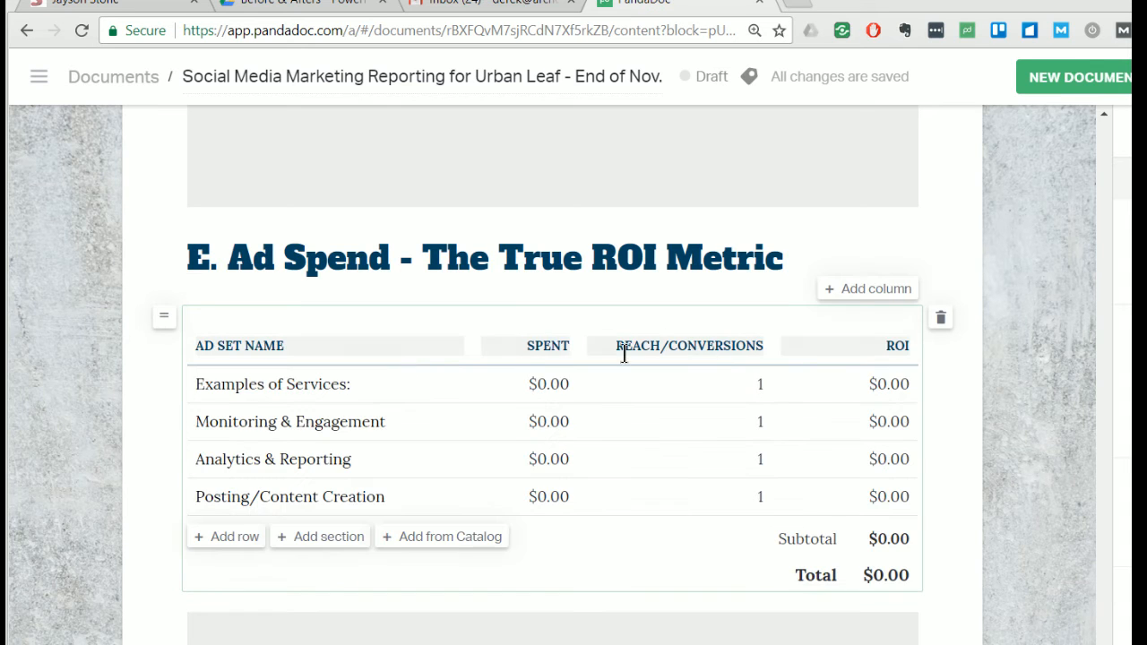
pyautogui.click(860, 295)
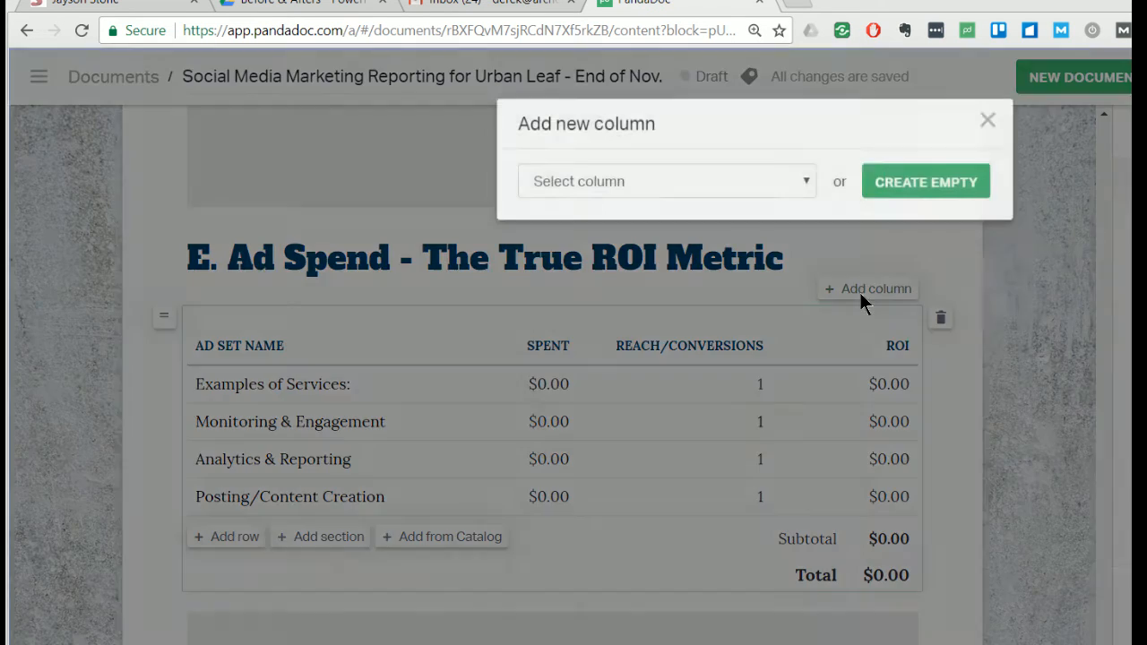
pyautogui.click(707, 190)
pyautogui.click(707, 191)
pyautogui.click(937, 196)
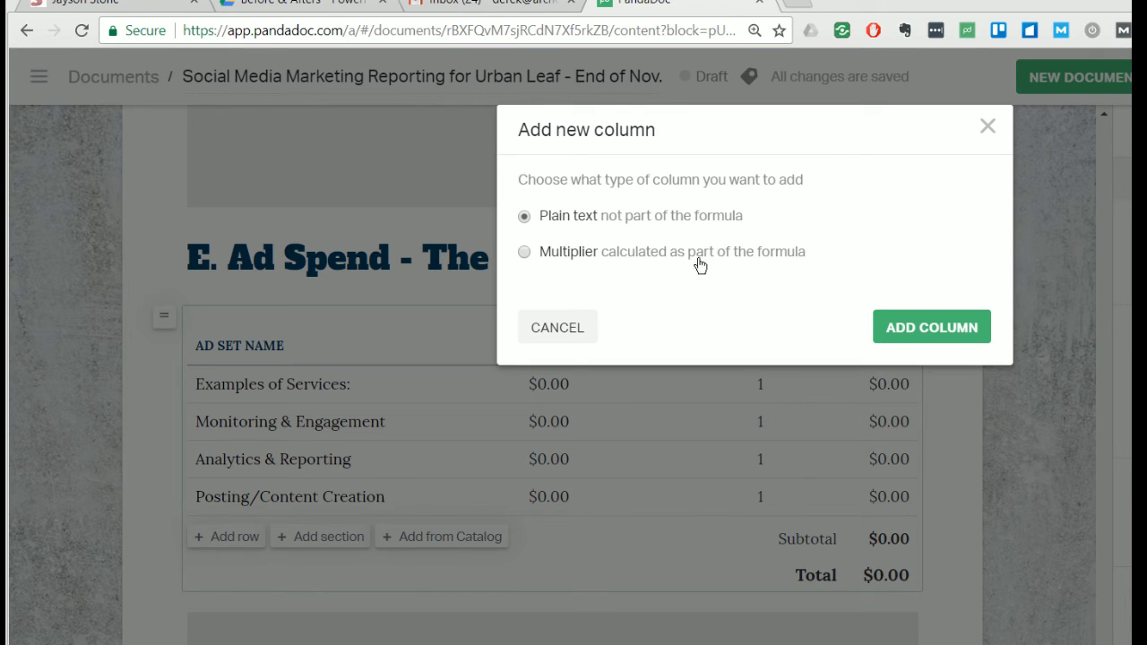
pyautogui.click(916, 320)
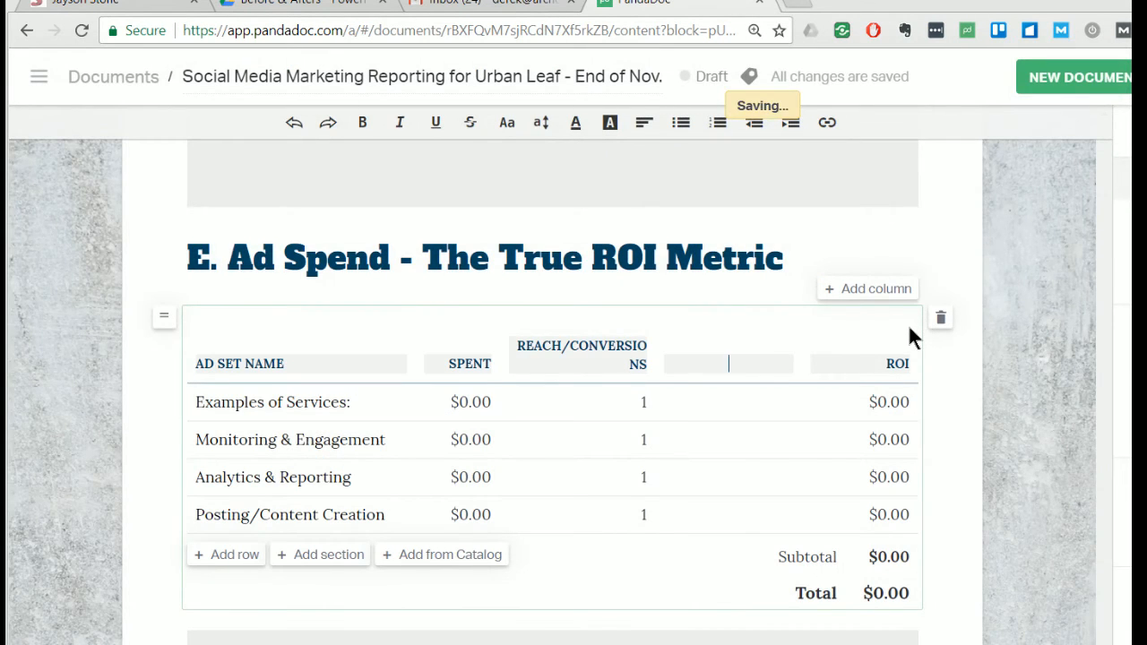
# - Title the empty Ad Spend table column "VIDEO VIEWS" and delete the Reach/Conversions column
pyautogui.write('VIDEO')
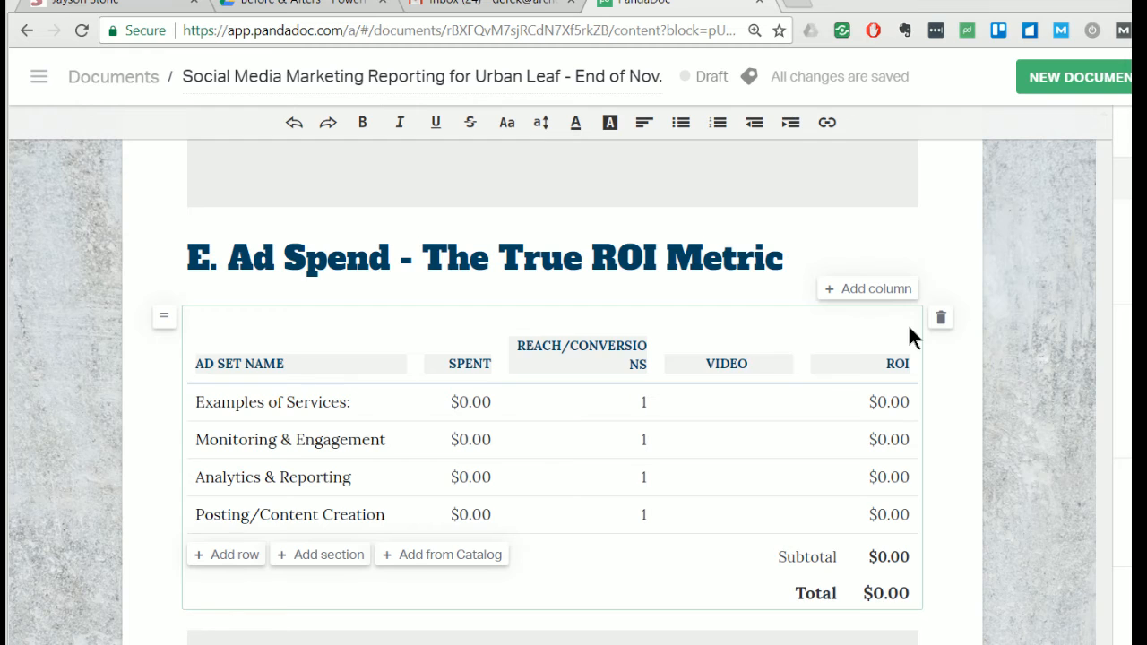
pyautogui.write(' VIEWS')
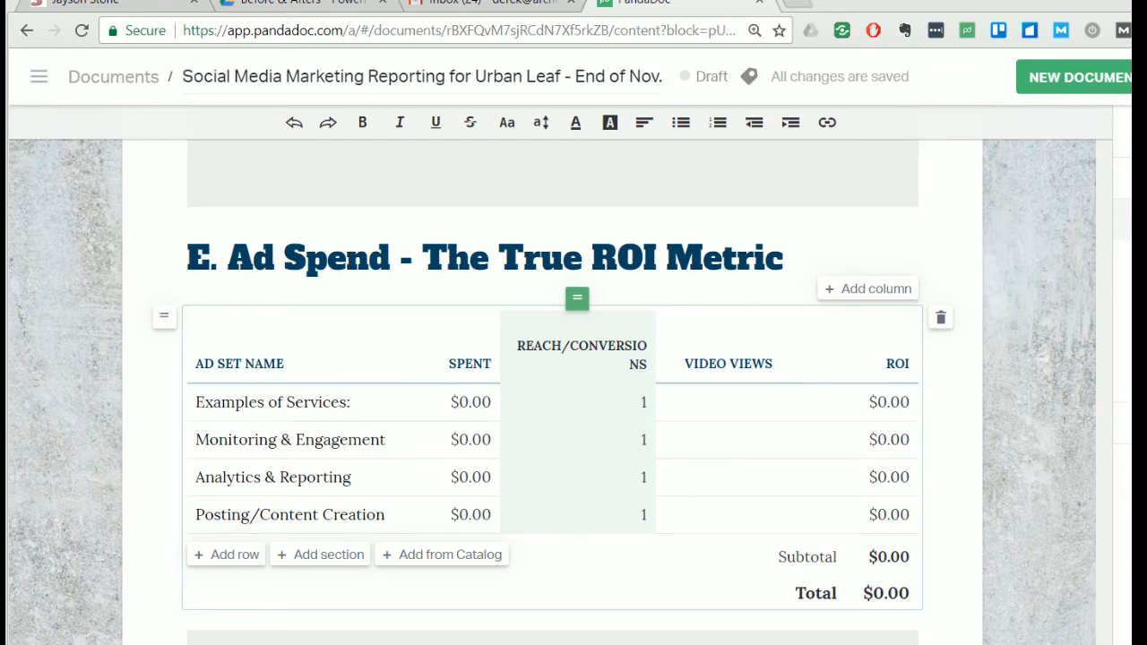
pyautogui.press('Delete')
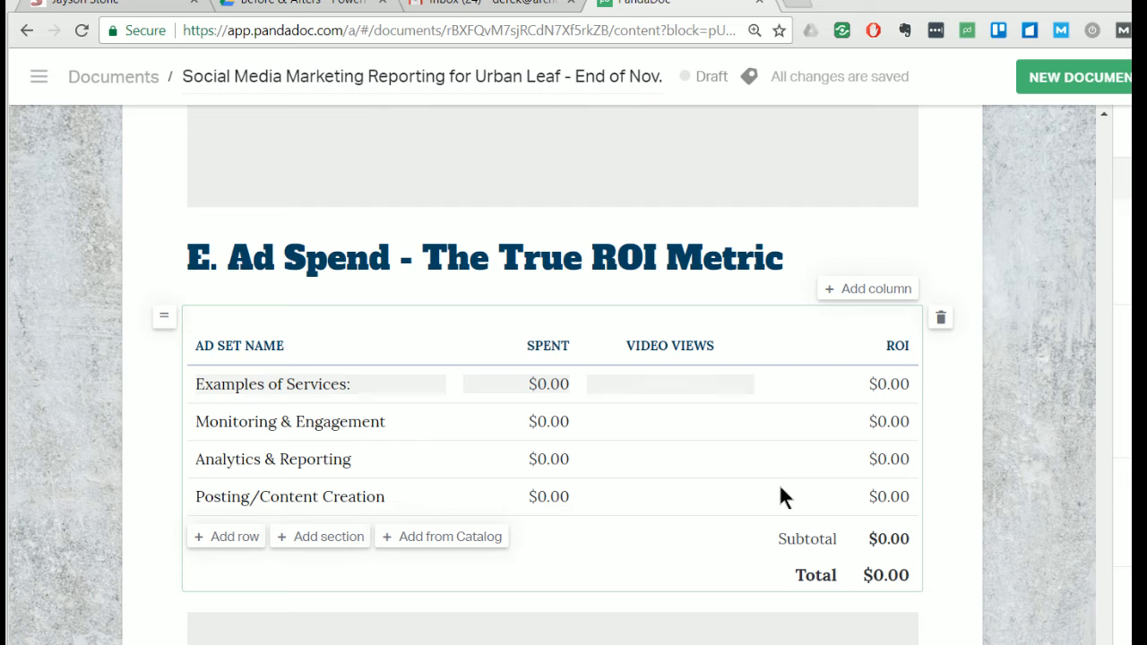
# - Review the Ad Spend table and the image placeholder between it and the Goals and Outlook Analysis heading
pyautogui.scroll(-4, 785, 480)
pyautogui.scroll(4, 789, 458)
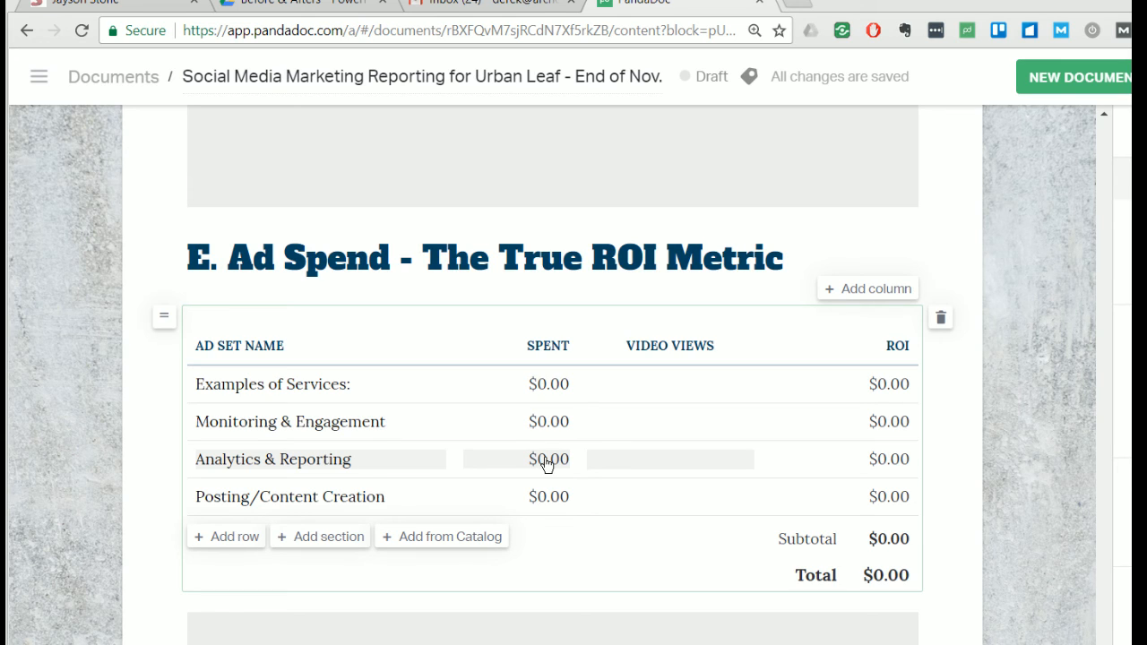
pyautogui.scroll(-3, 594, 454)
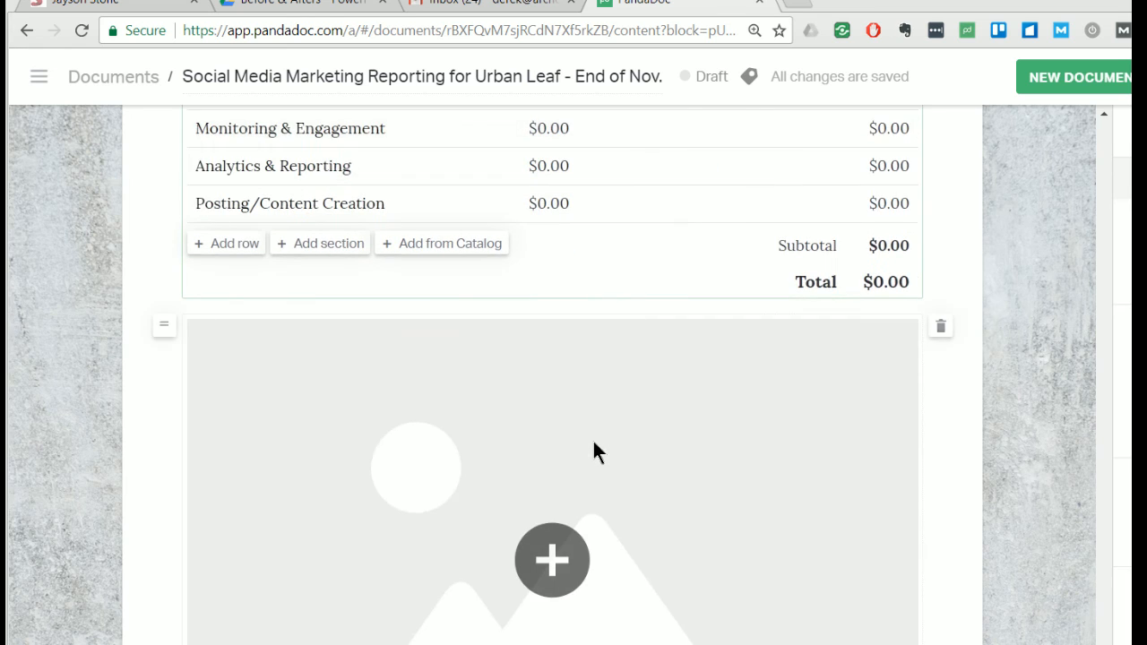
pyautogui.scroll(-2, 594, 442)
pyautogui.scroll(3, 594, 440)
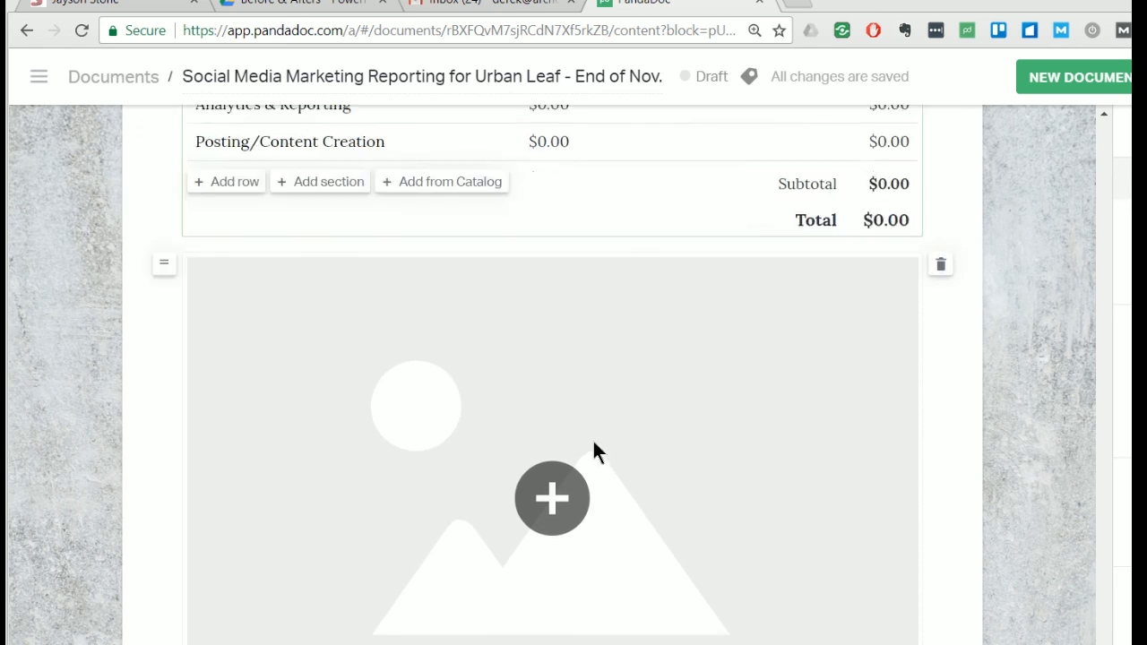
pyautogui.scroll(-4, 594, 443)
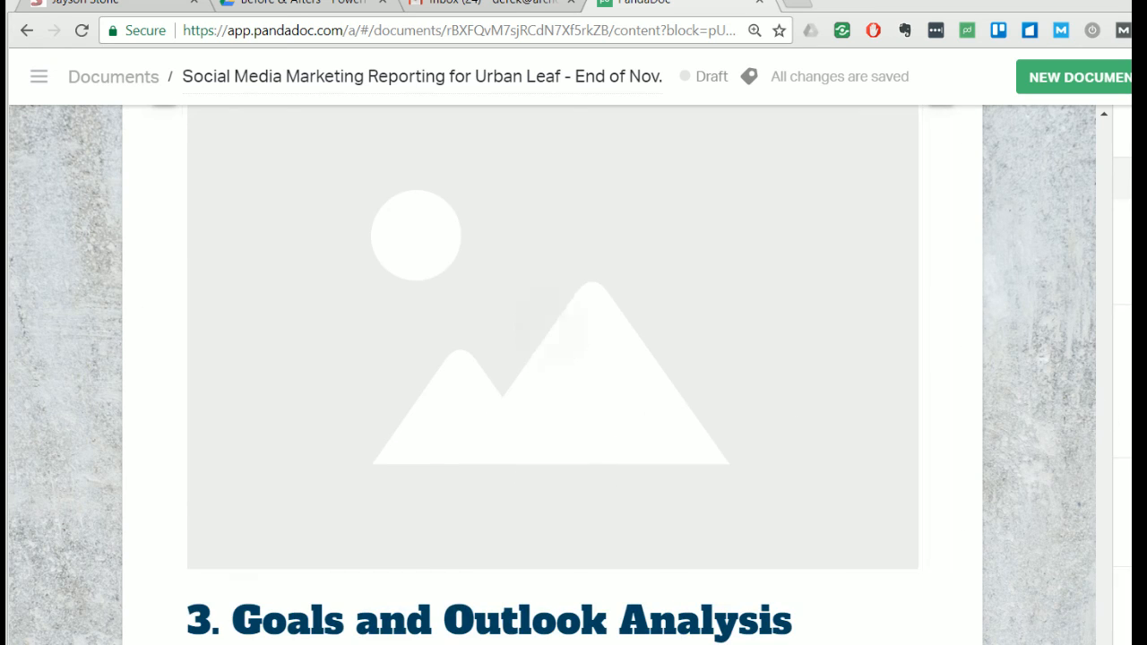
pyautogui.moveTo(505, 346)
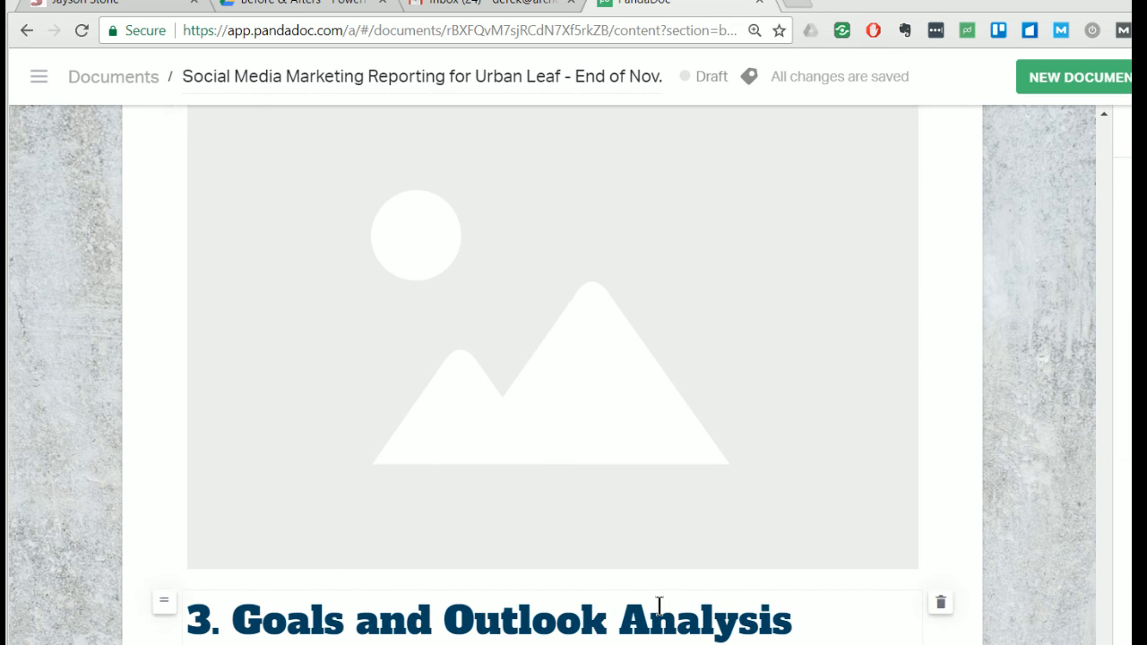
pyautogui.scroll(1, 676, 608)
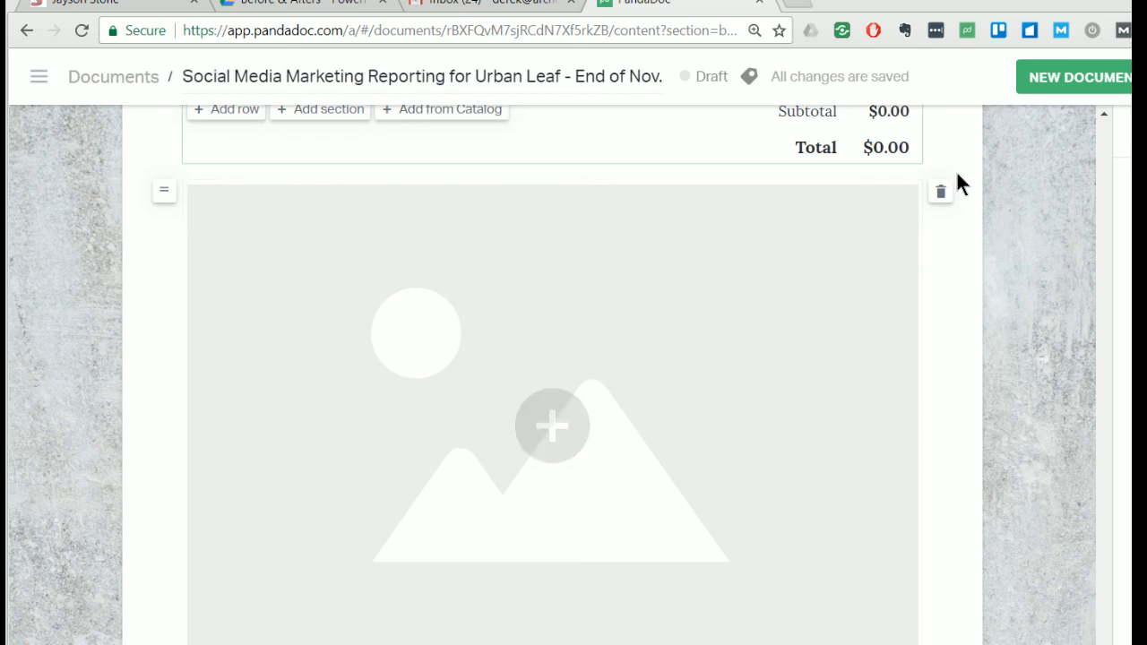
pyautogui.scroll(-1, 723, 435)
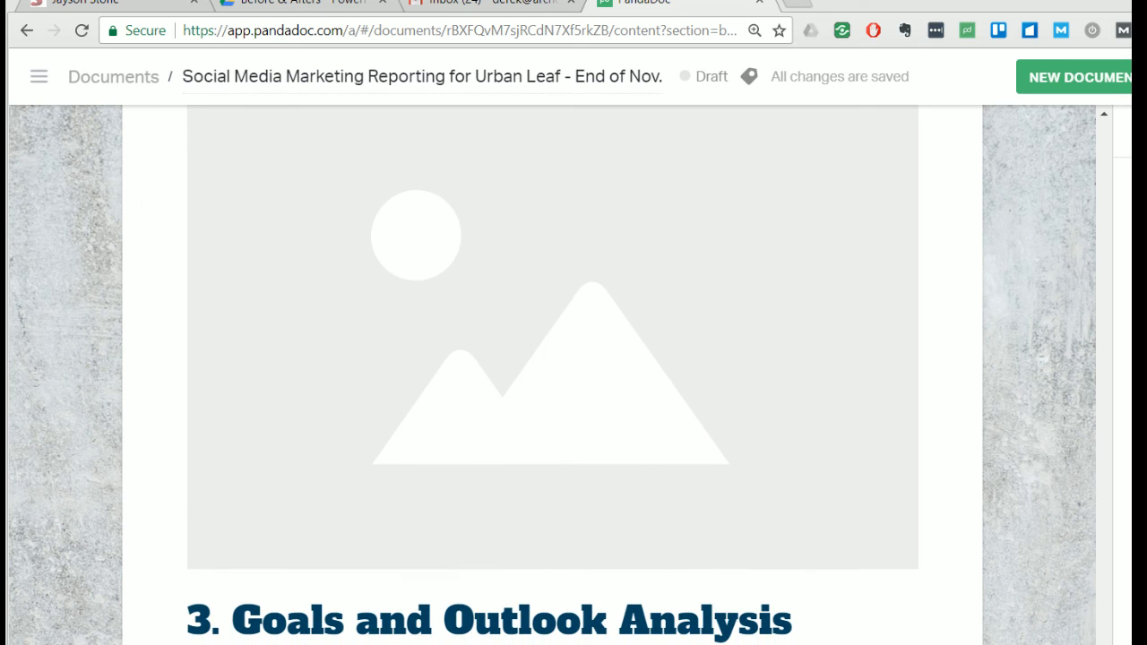